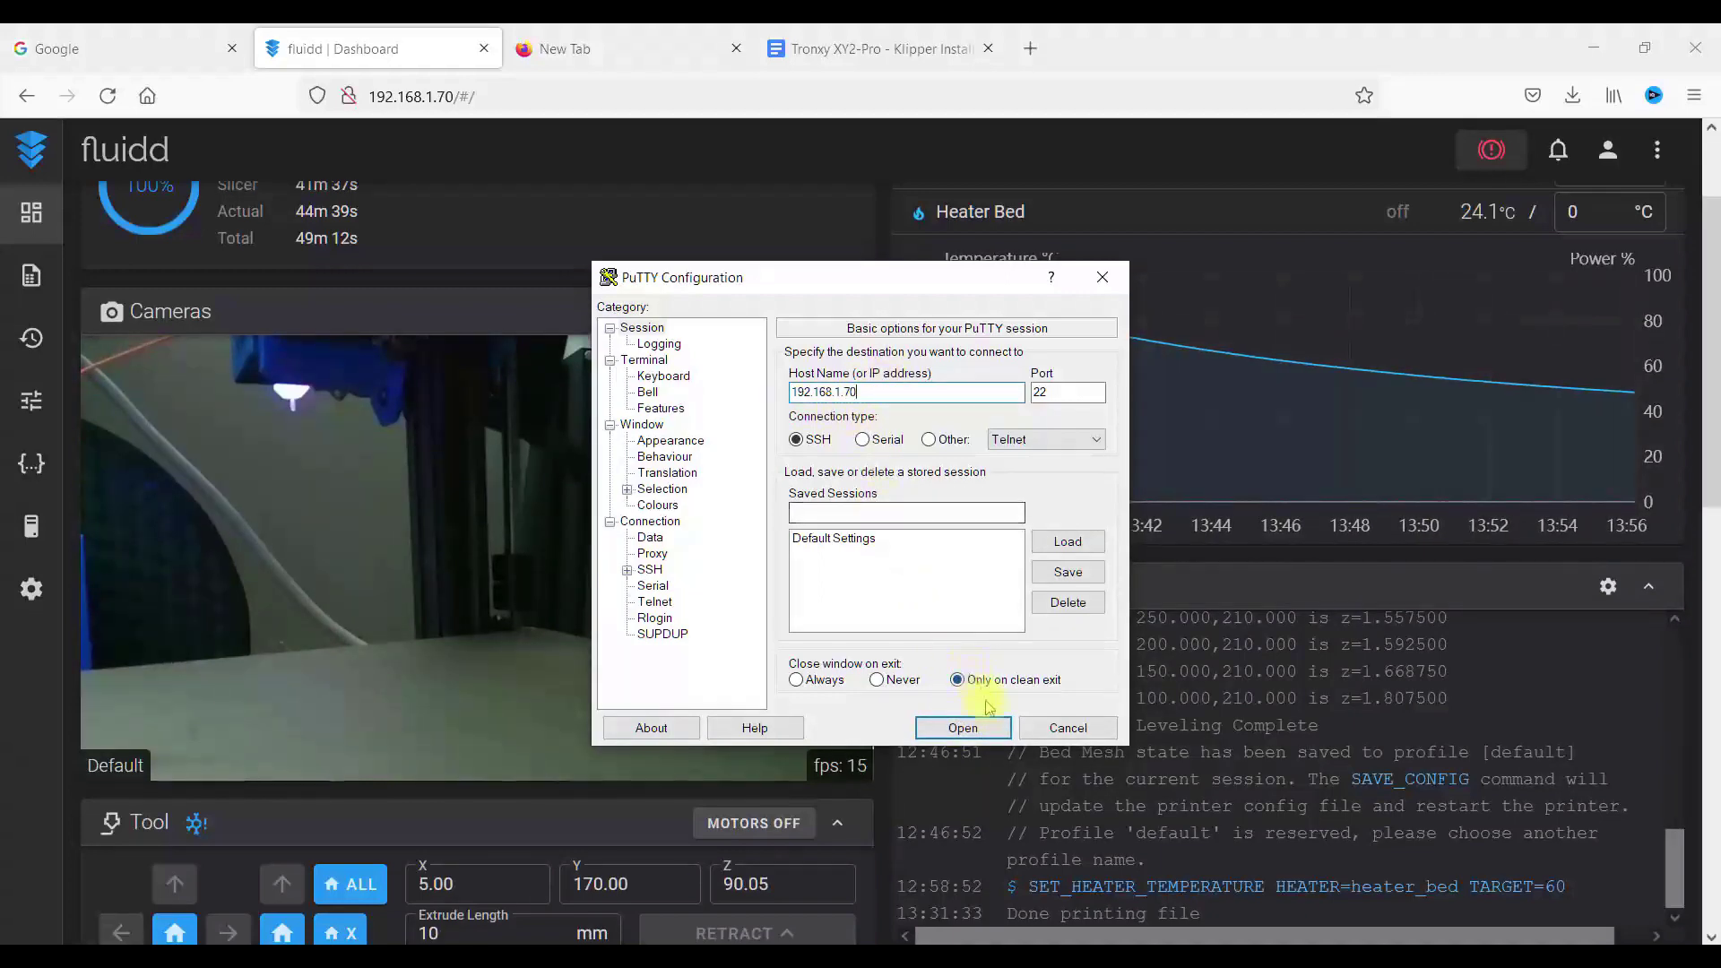
# Step: Open the SSH session, log in with the Pi's username and password, and maximize the terminal
pyautogui.click(991, 730)
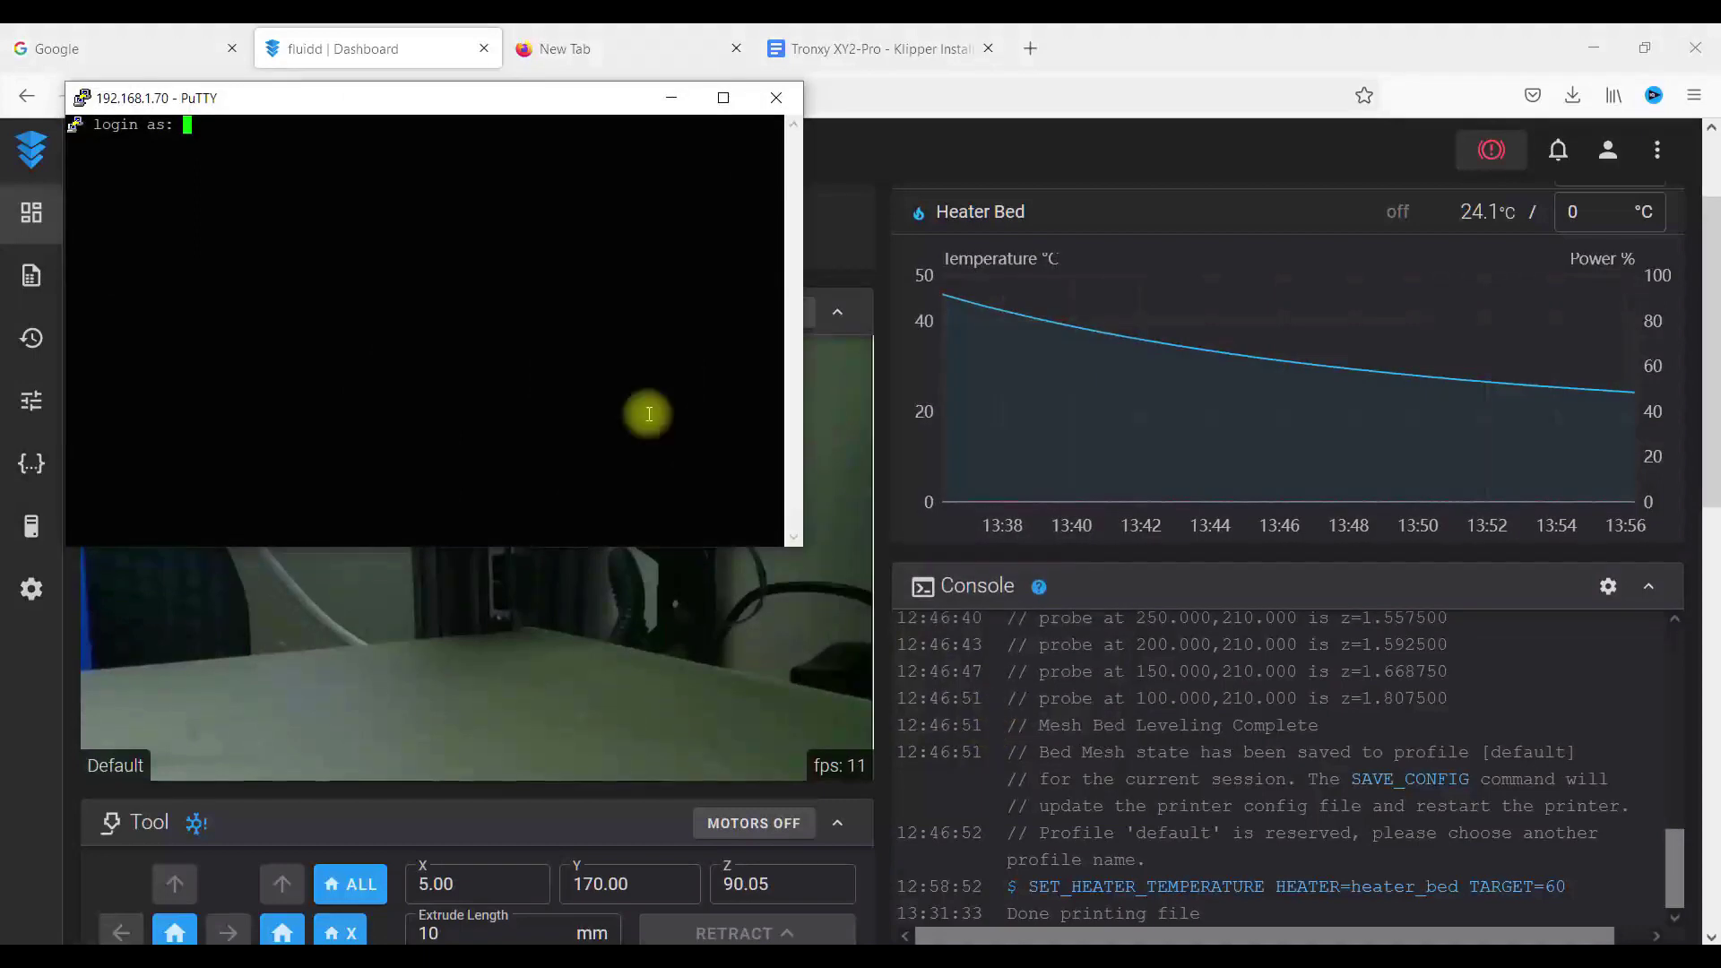
pyautogui.write('pi')
pyautogui.press('Return')
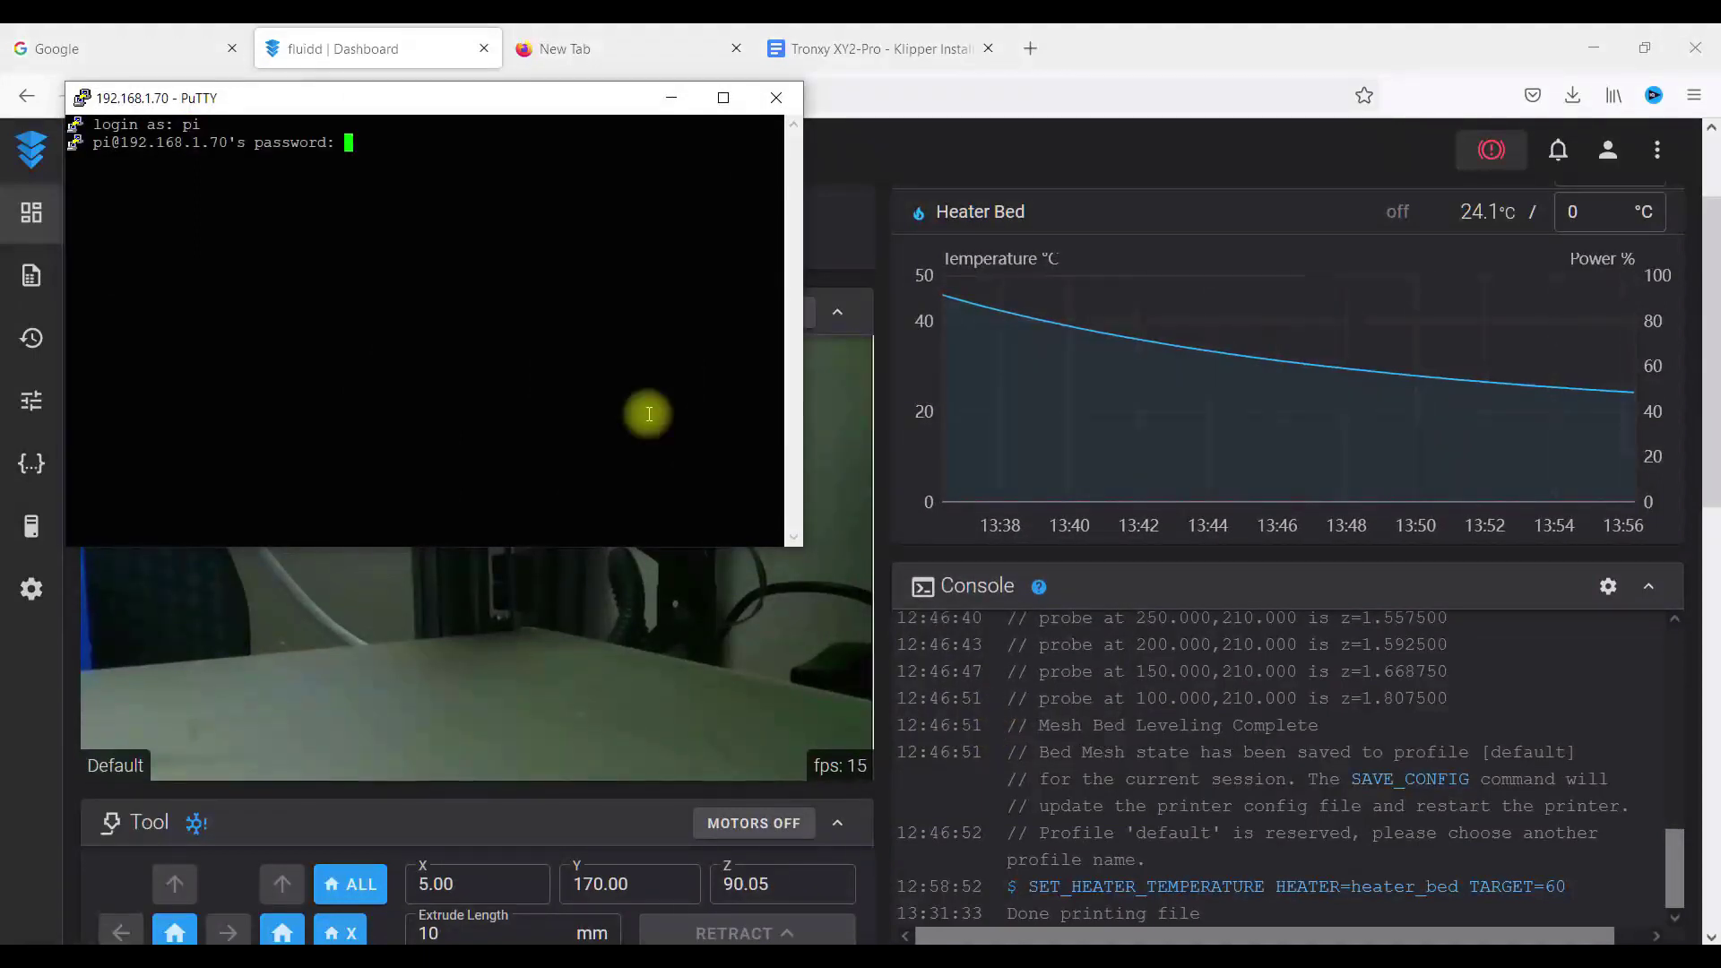
pyautogui.press('Return')
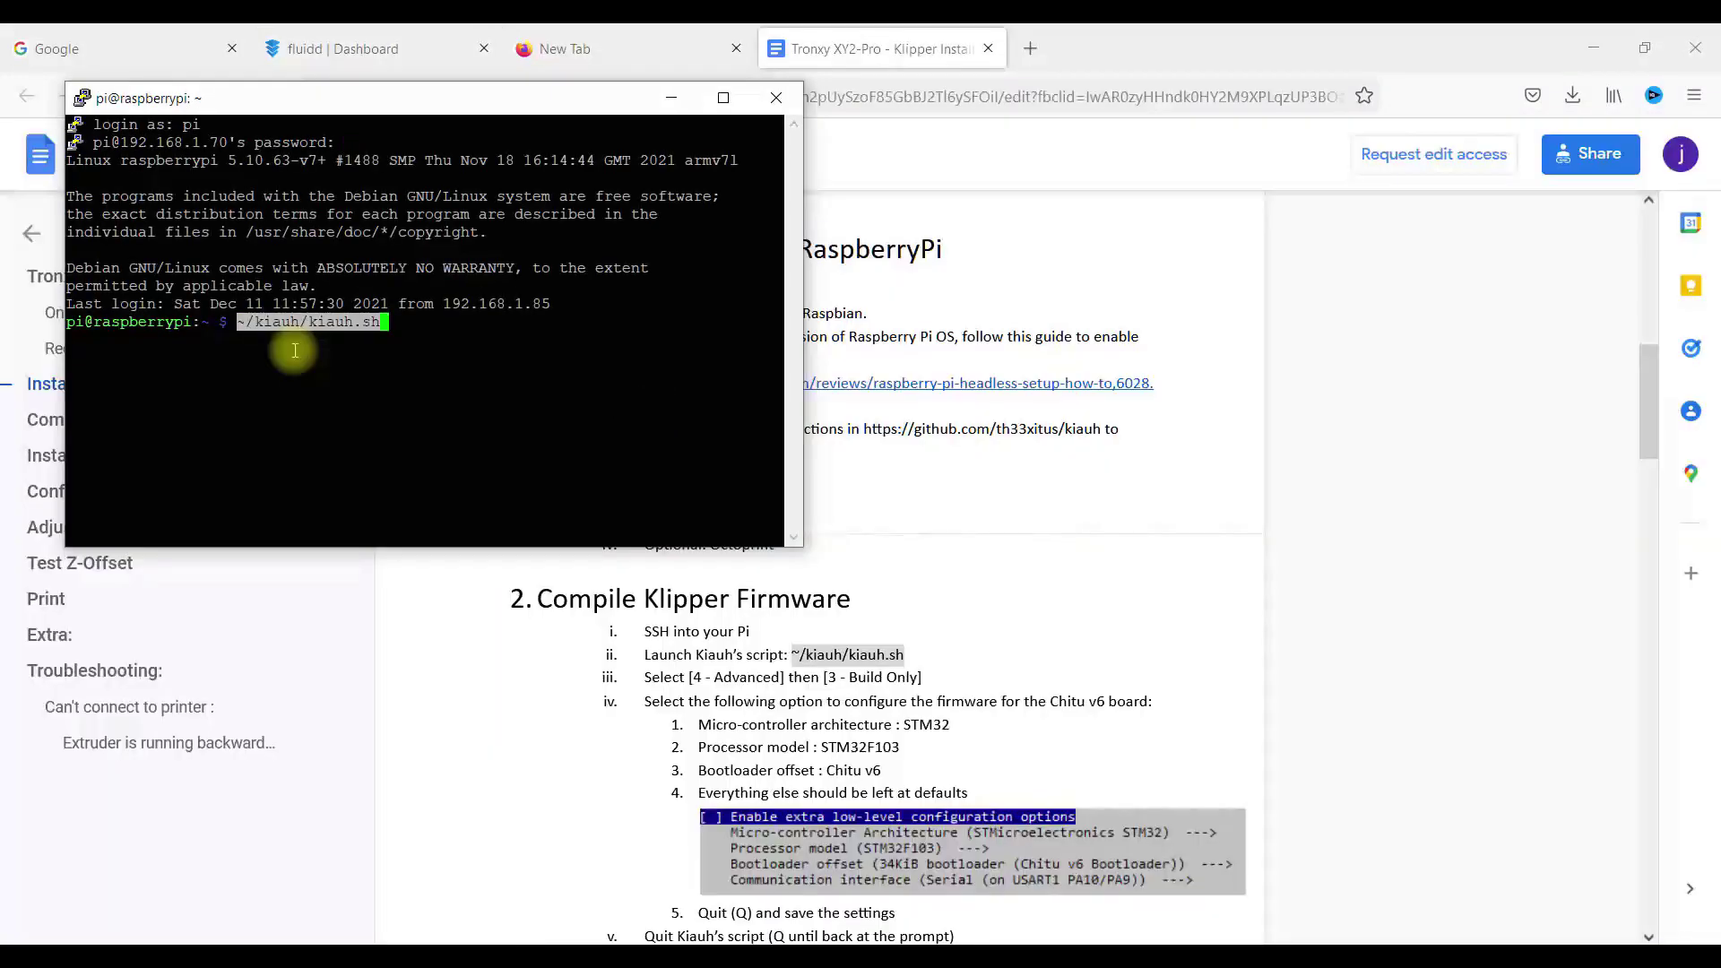
pyautogui.click(726, 97)
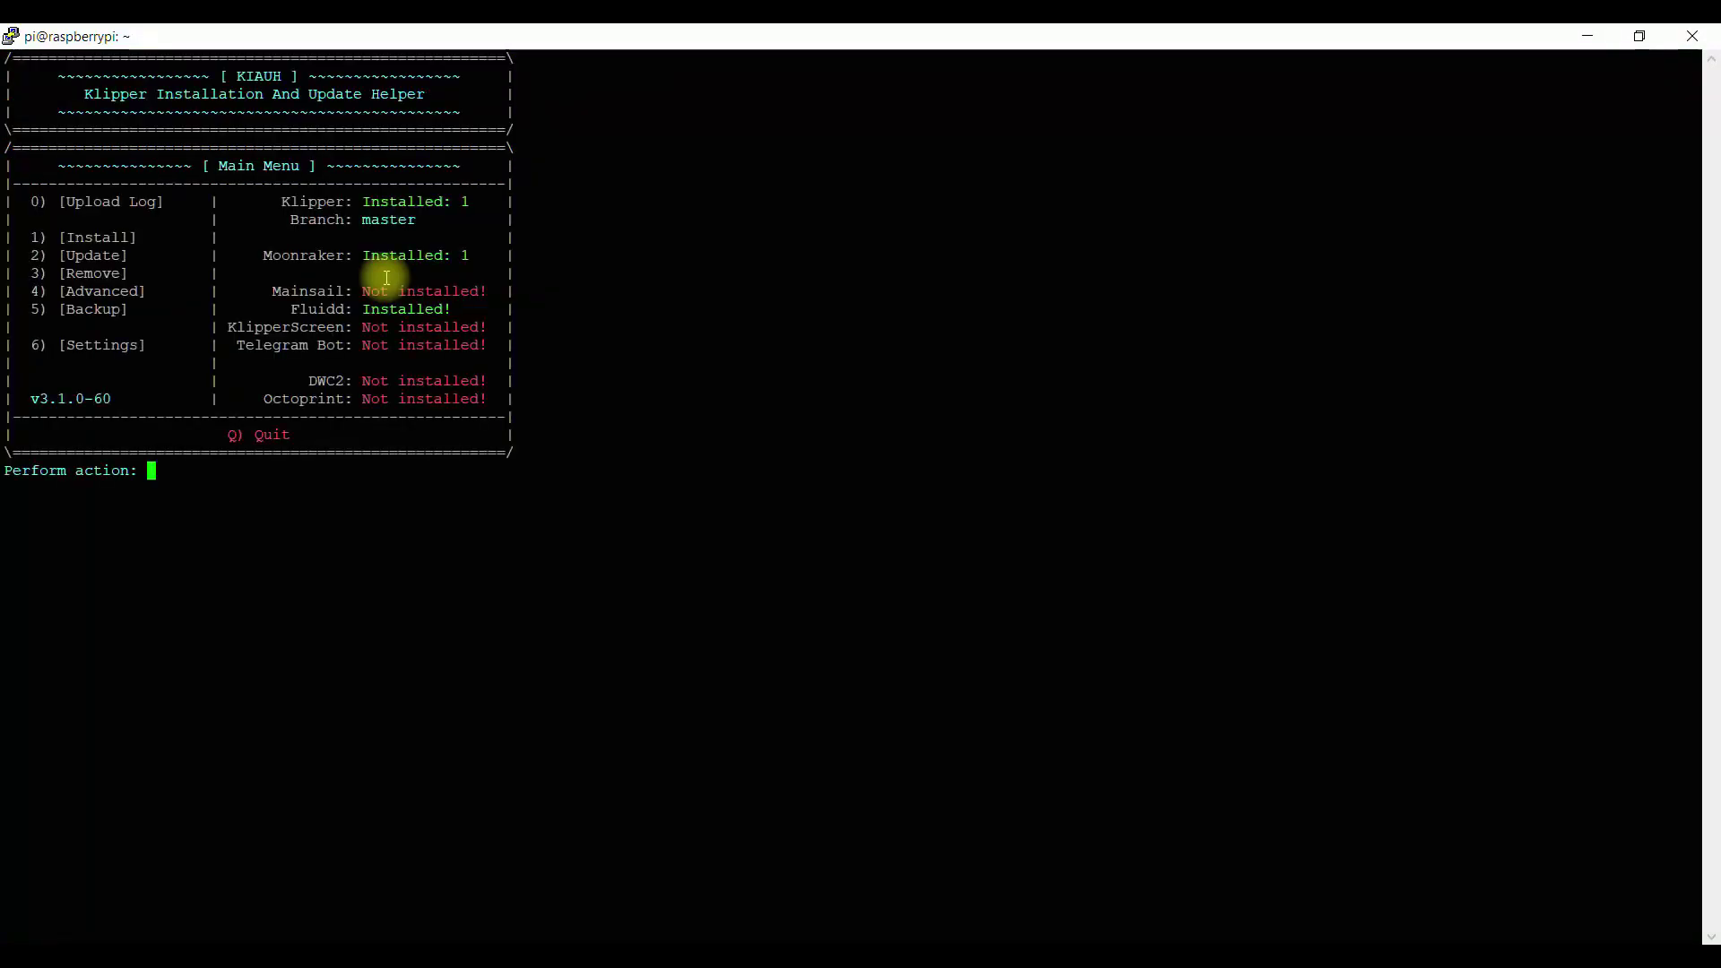
# Step: In KIAUH choose Install (1), then MJPG-Streamer (10), to see it is already installed
pyautogui.write('1')
pyautogui.press('Return')
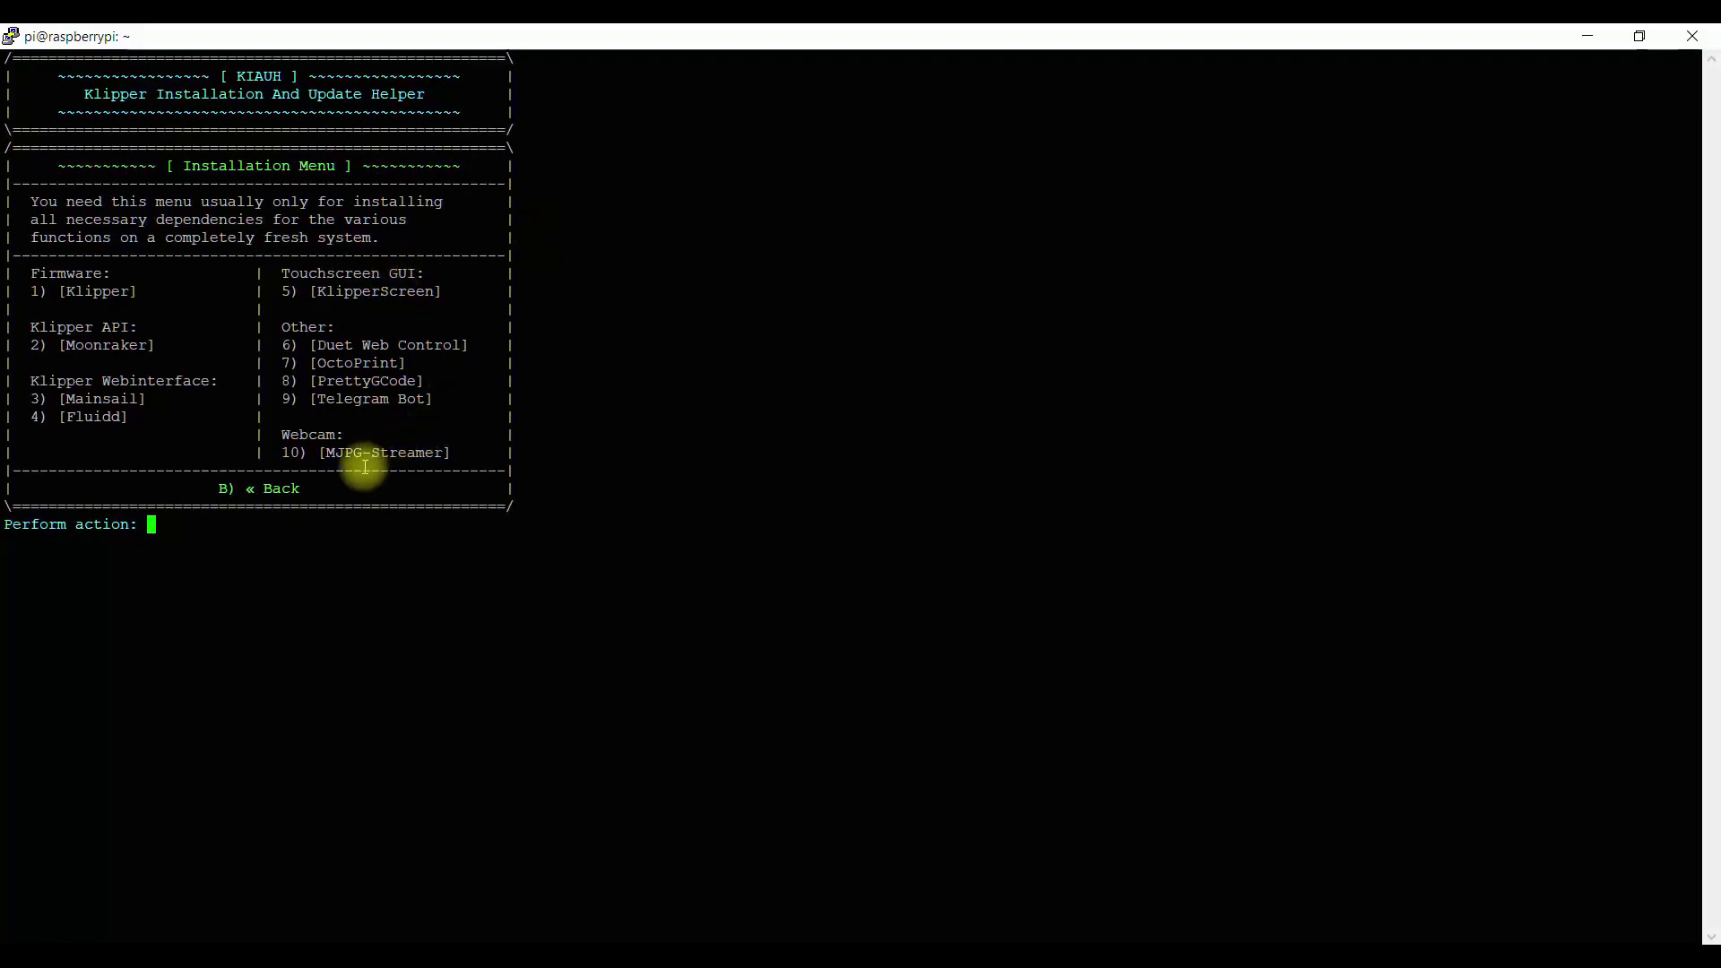
pyautogui.write('10')
pyautogui.press('Return')
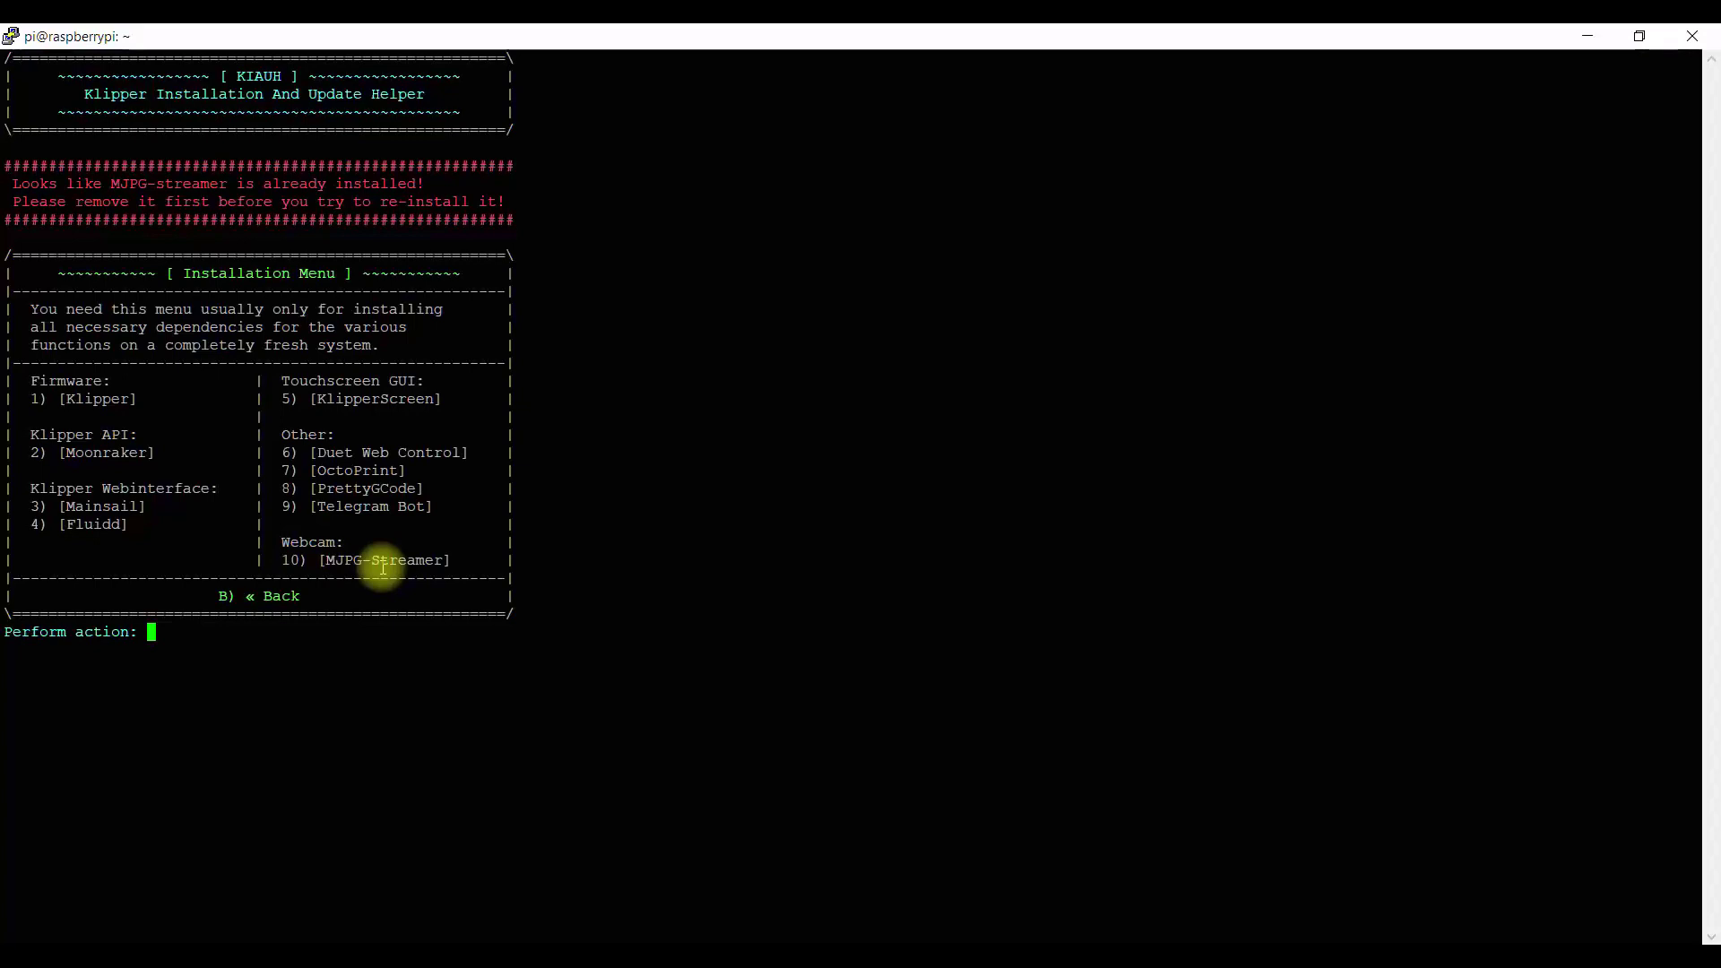
# Step: Go back, quit KIAUH to the shell, and paste the sudo raspi-config command
pyautogui.write('b')
pyautogui.press('Return')
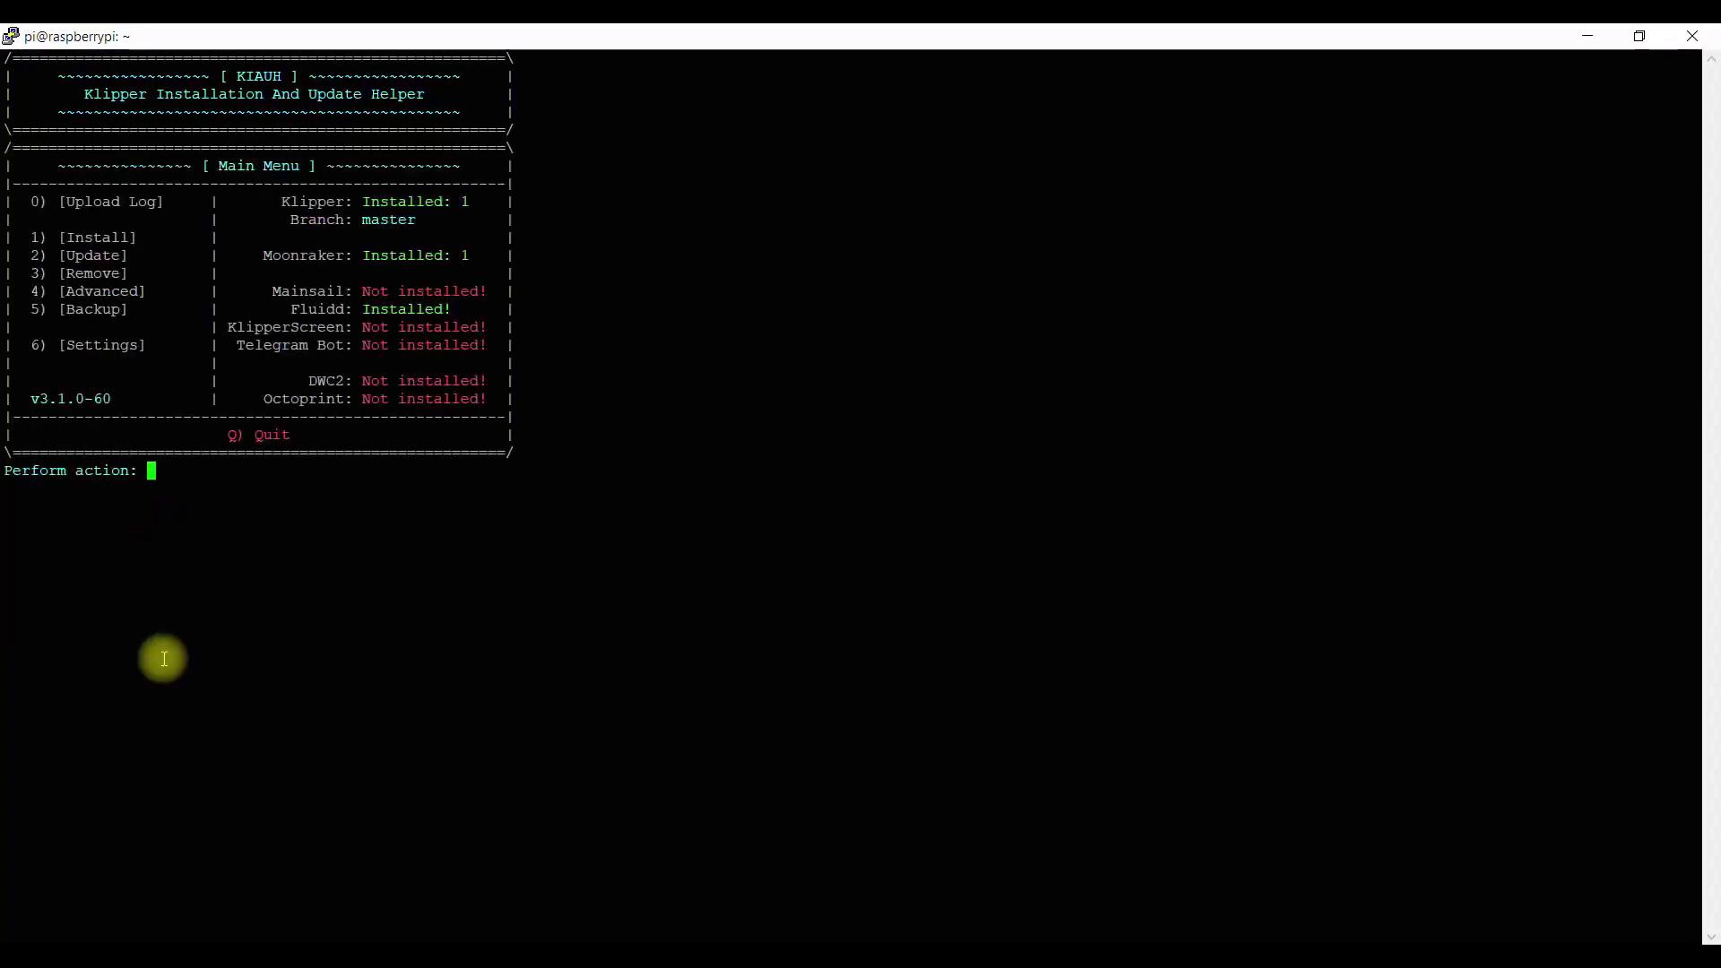
pyautogui.write('q')
pyautogui.press('Return')
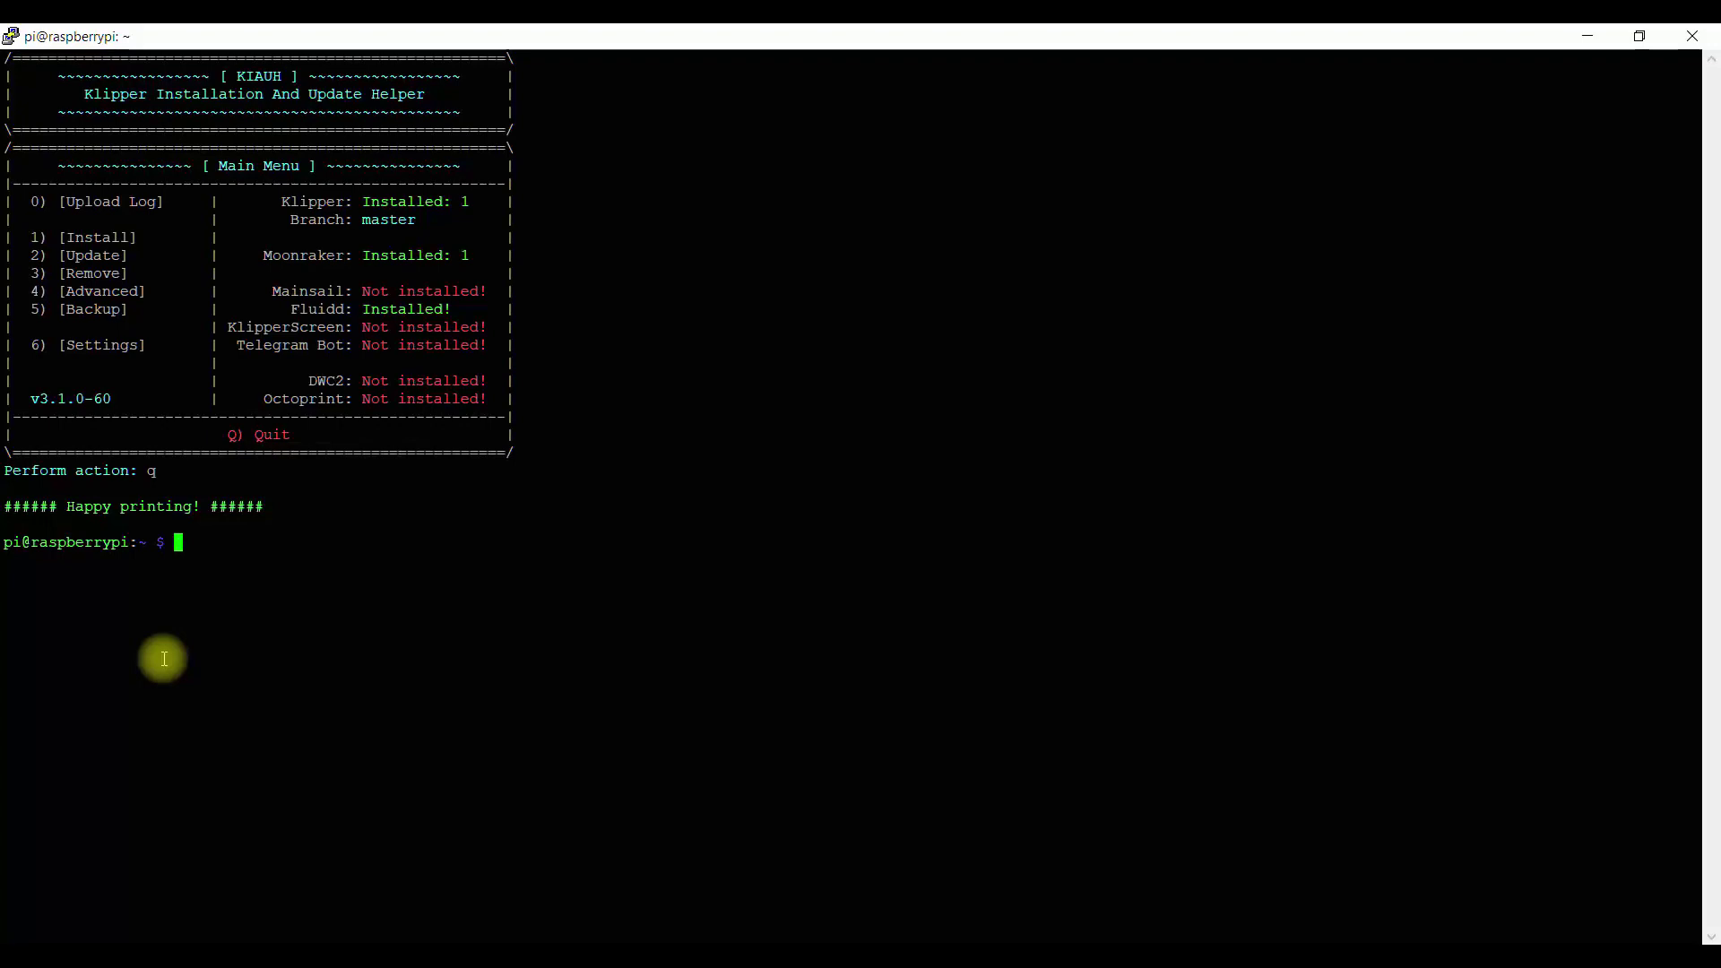
pyautogui.rightClick(164, 659)
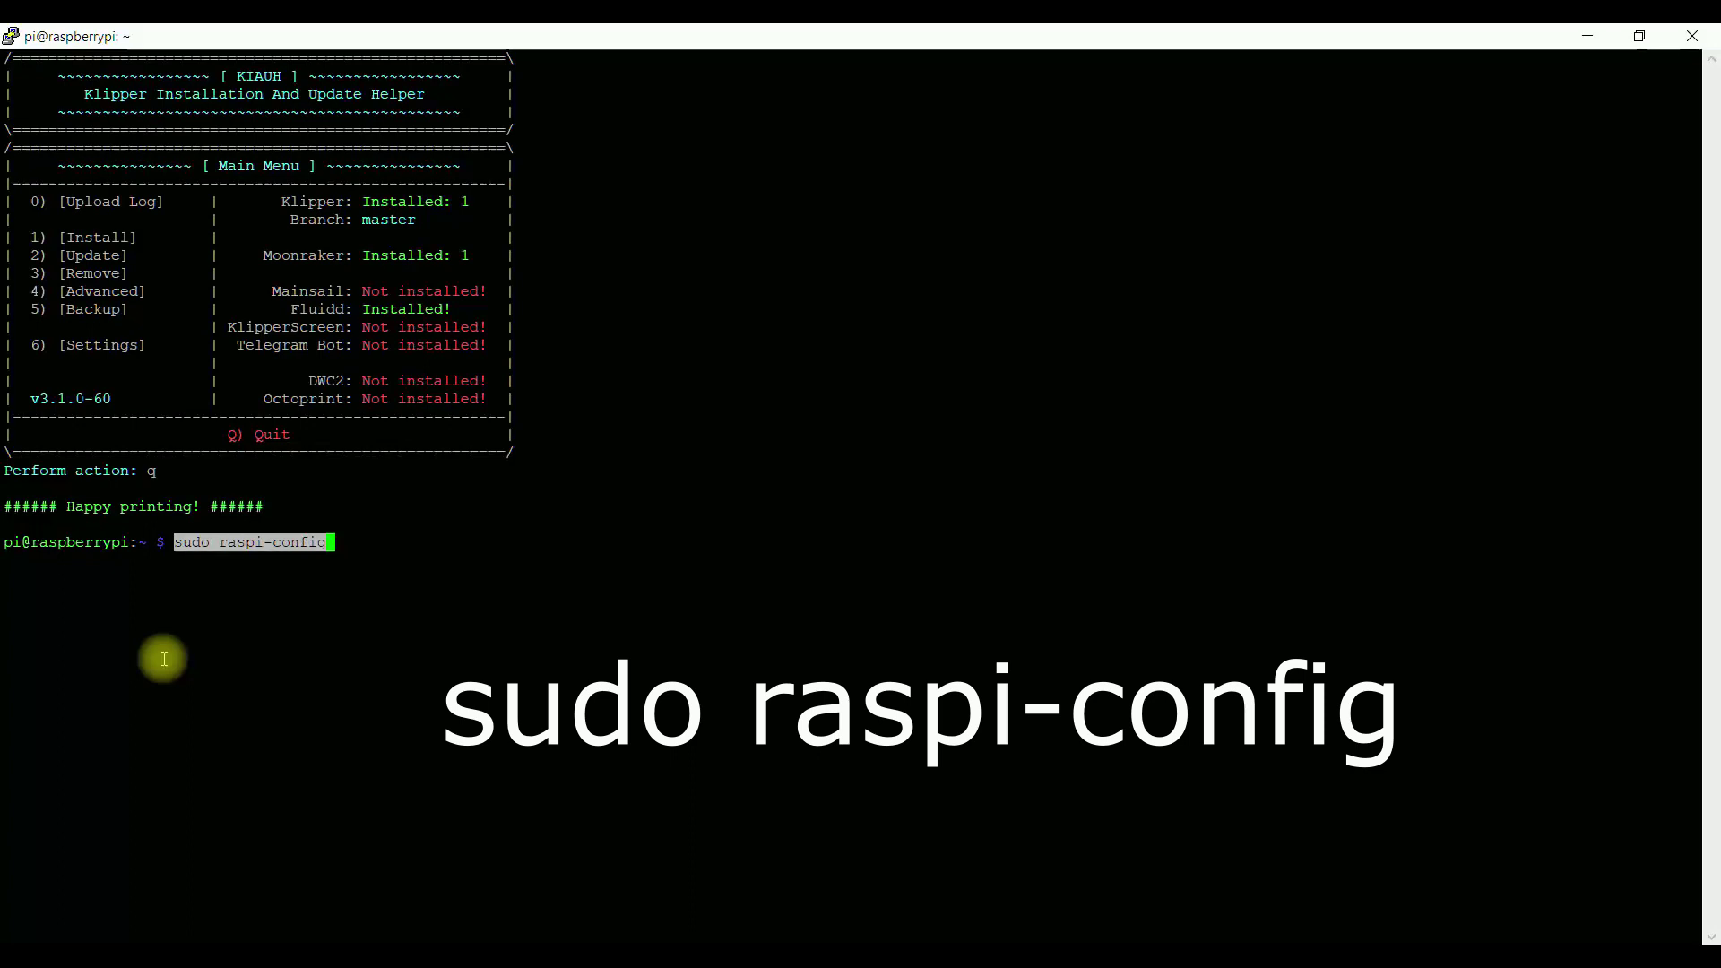
# Step: Run sudo raspi-config and enable I1 Legacy Camera under Interface Options
pyautogui.write('\\')
pyautogui.press('BackSpace')
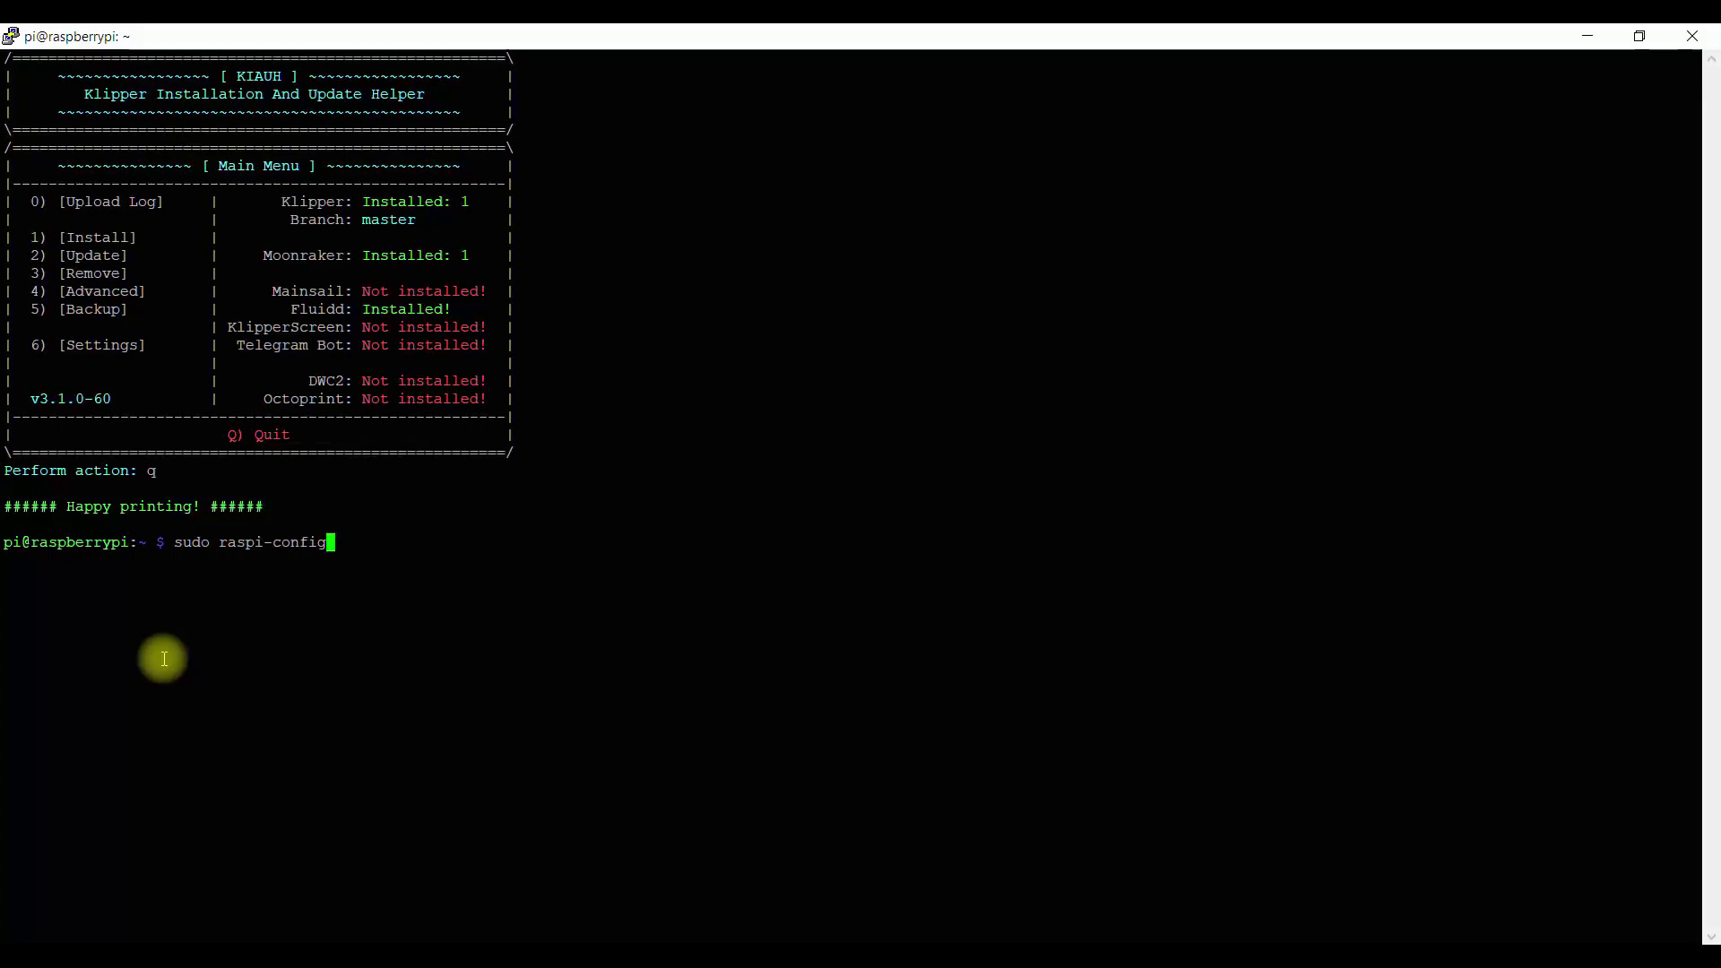
pyautogui.press('Return')
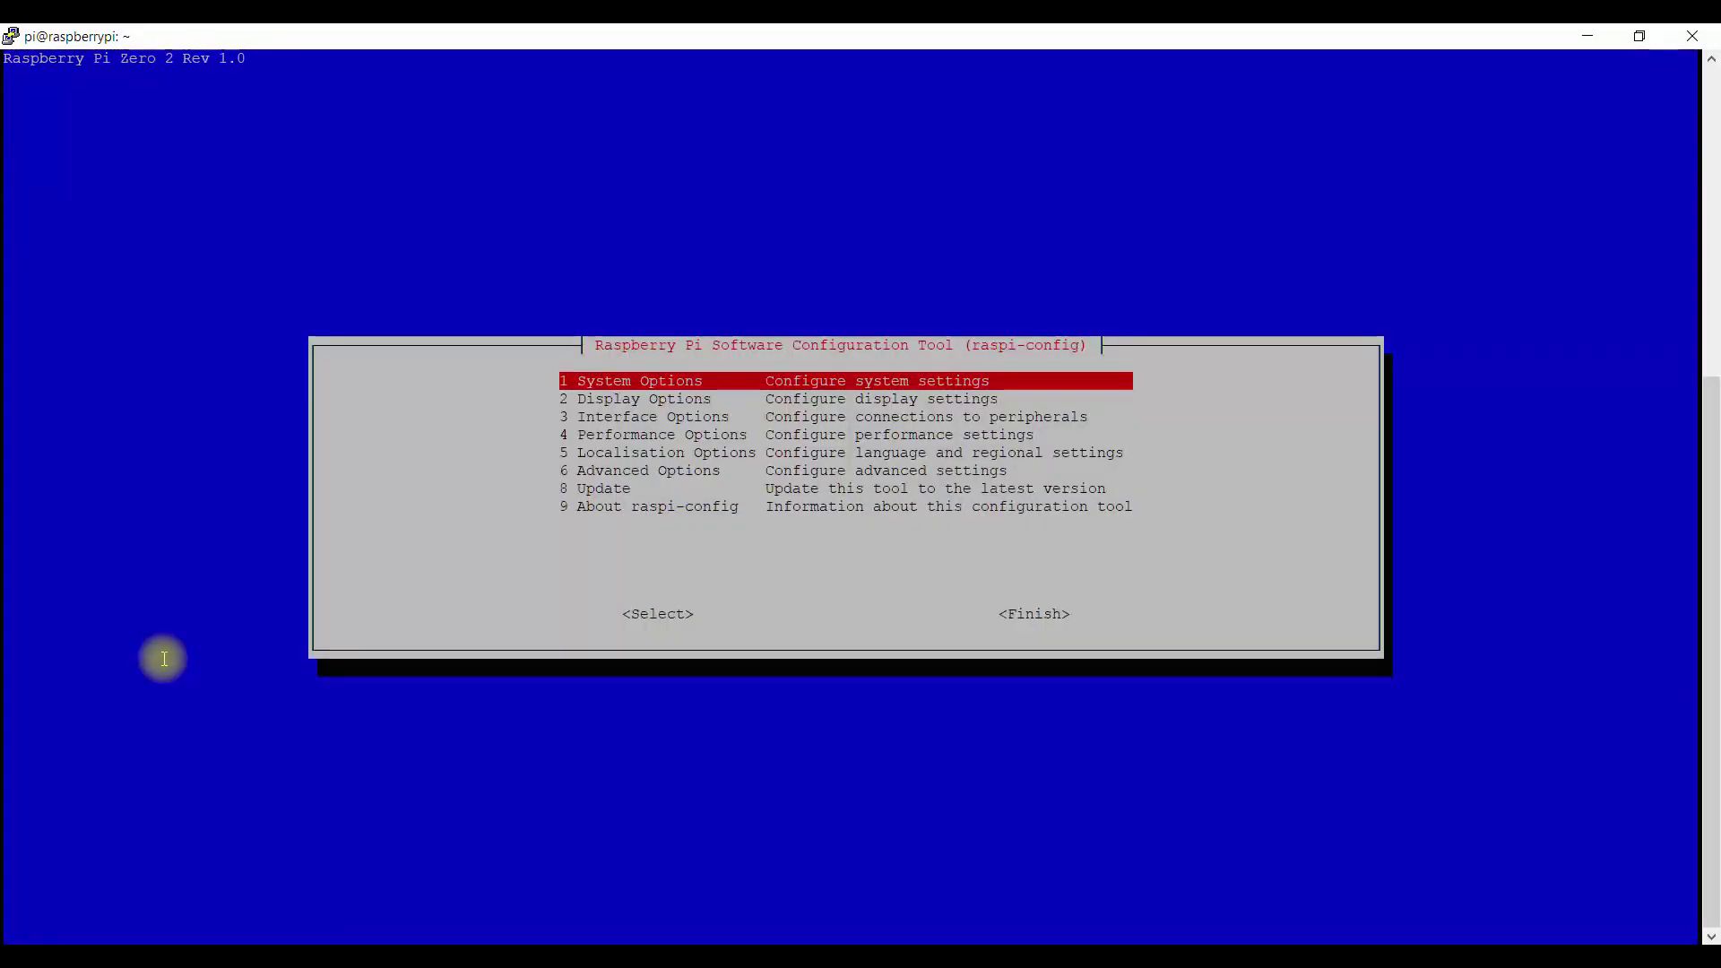
pyautogui.press('Down')
pyautogui.press('Down')
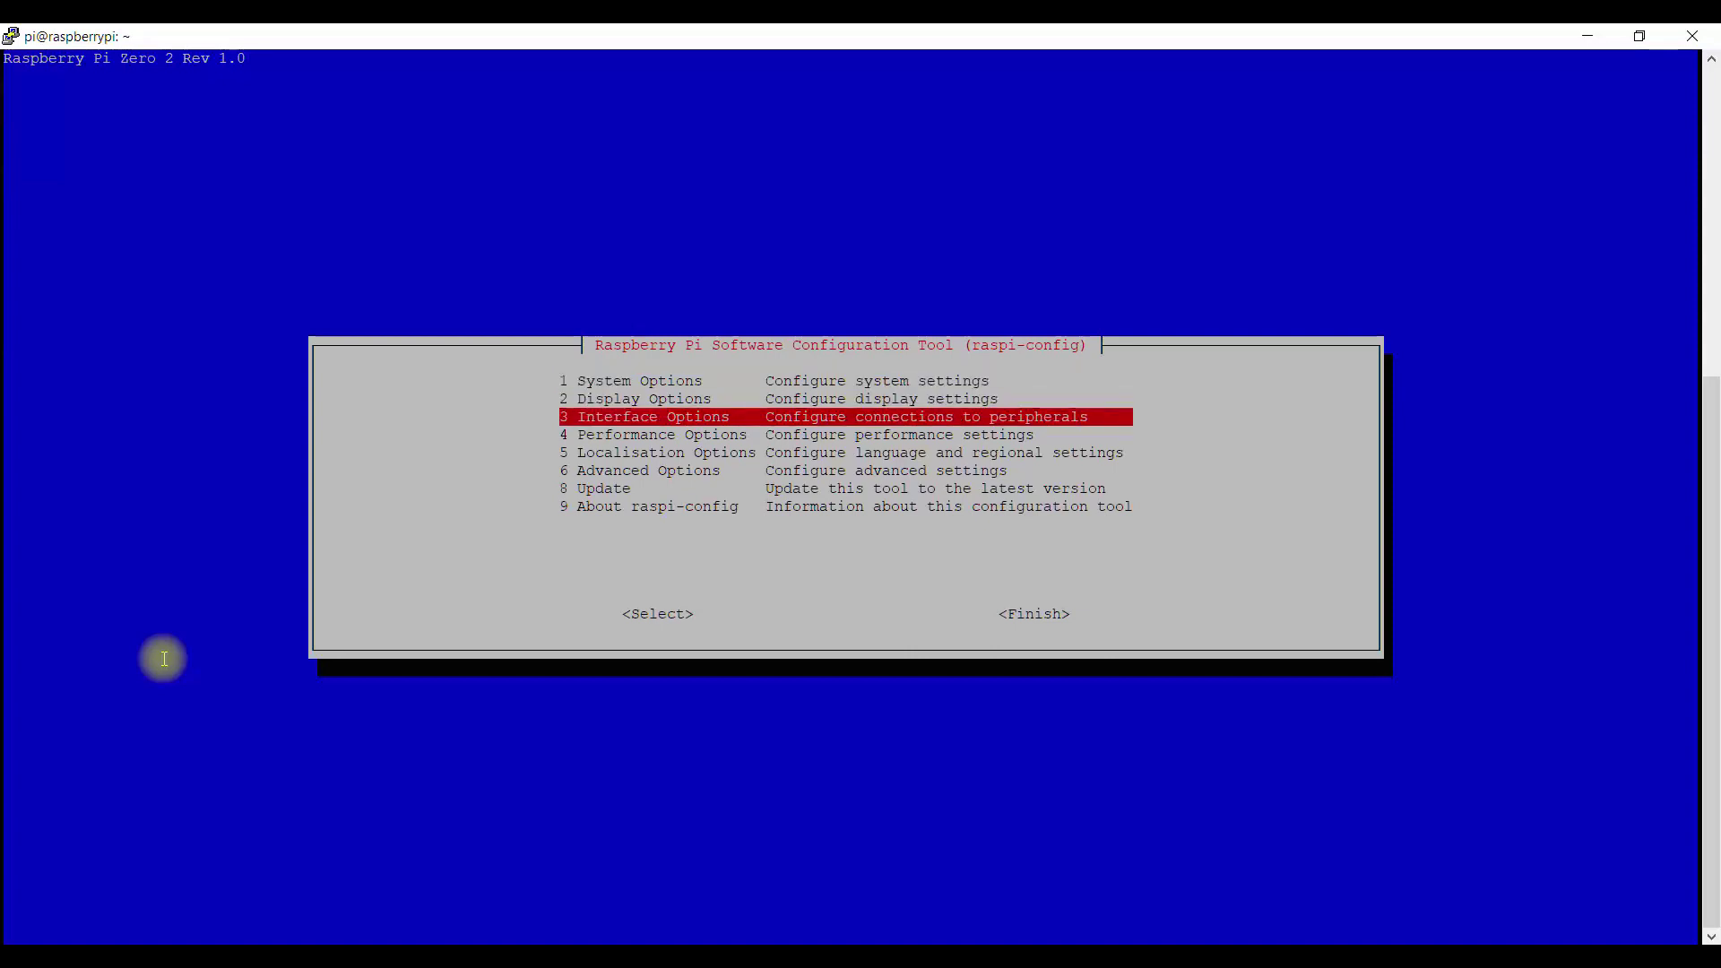
pyautogui.press('Return')
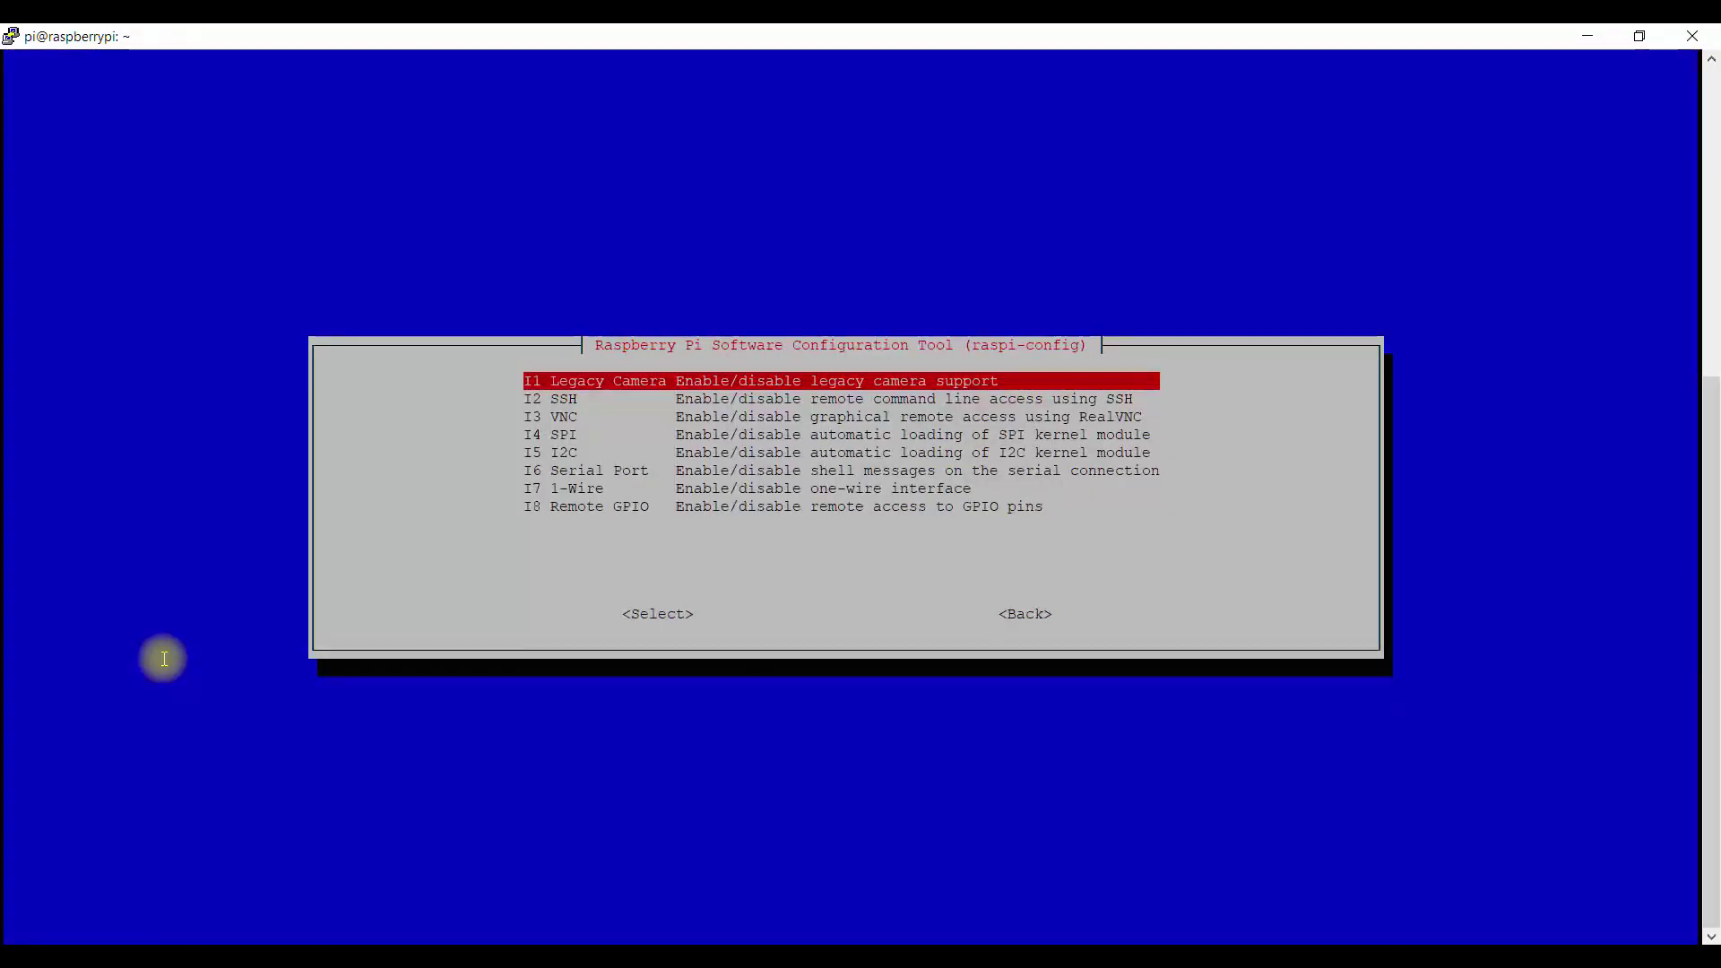
pyautogui.press('Down')
pyautogui.press('Up')
pyautogui.press('Return')
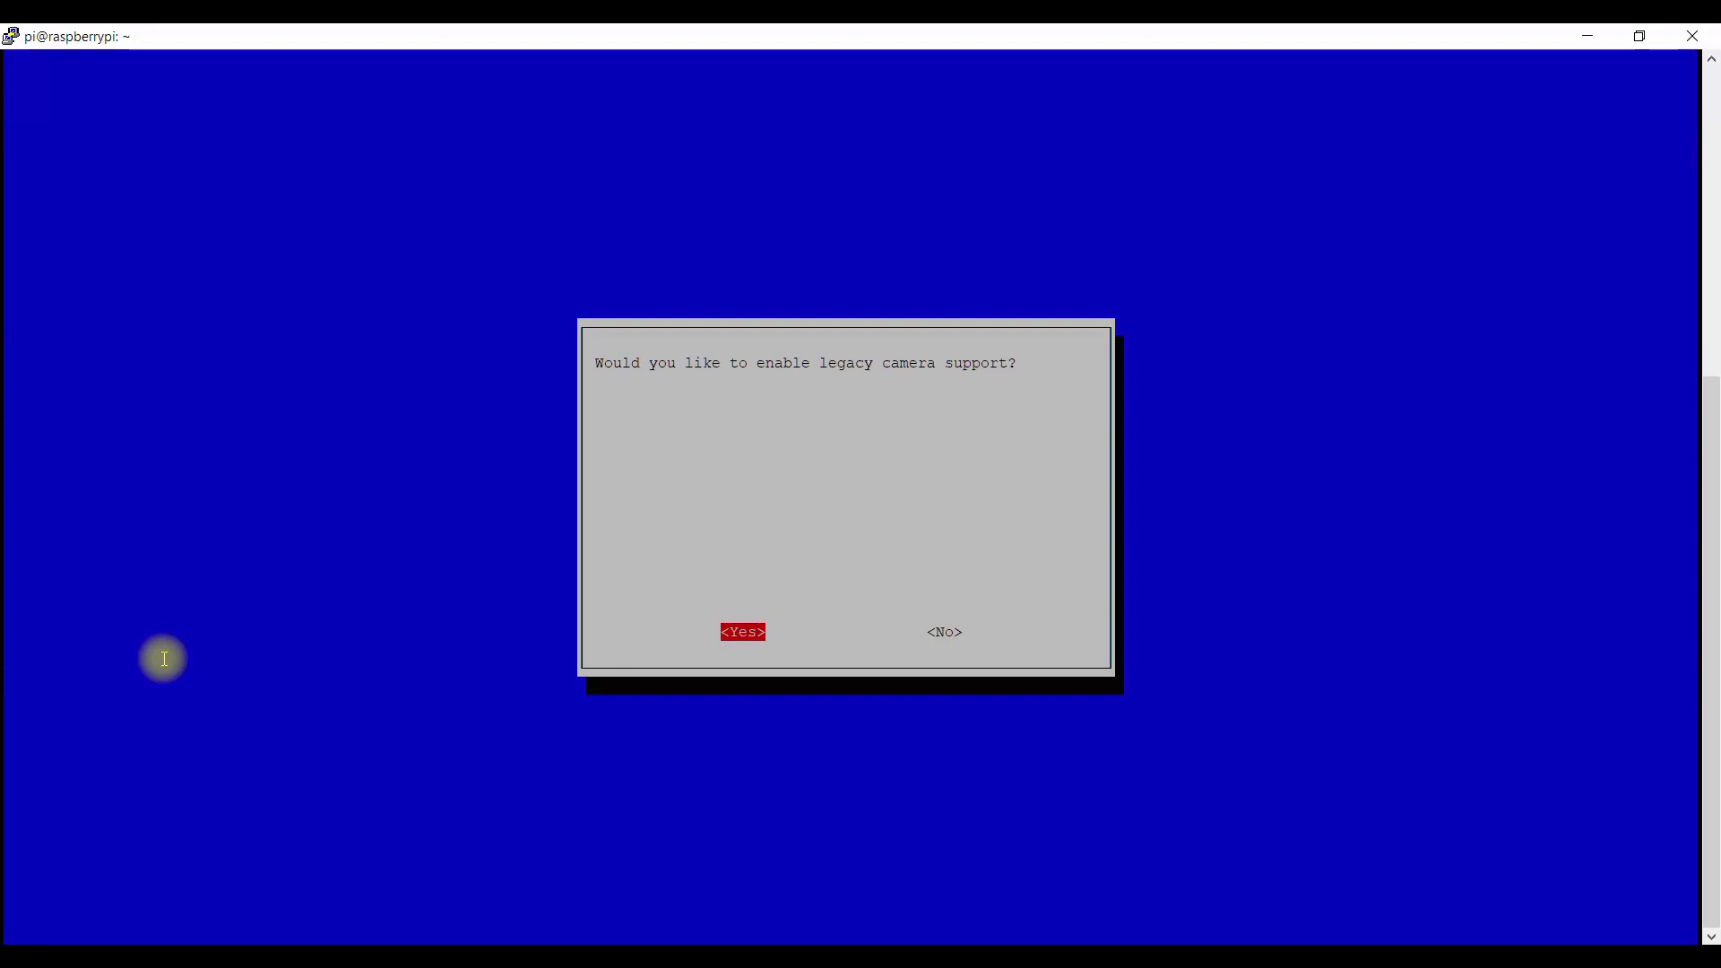
pyautogui.press('Return')
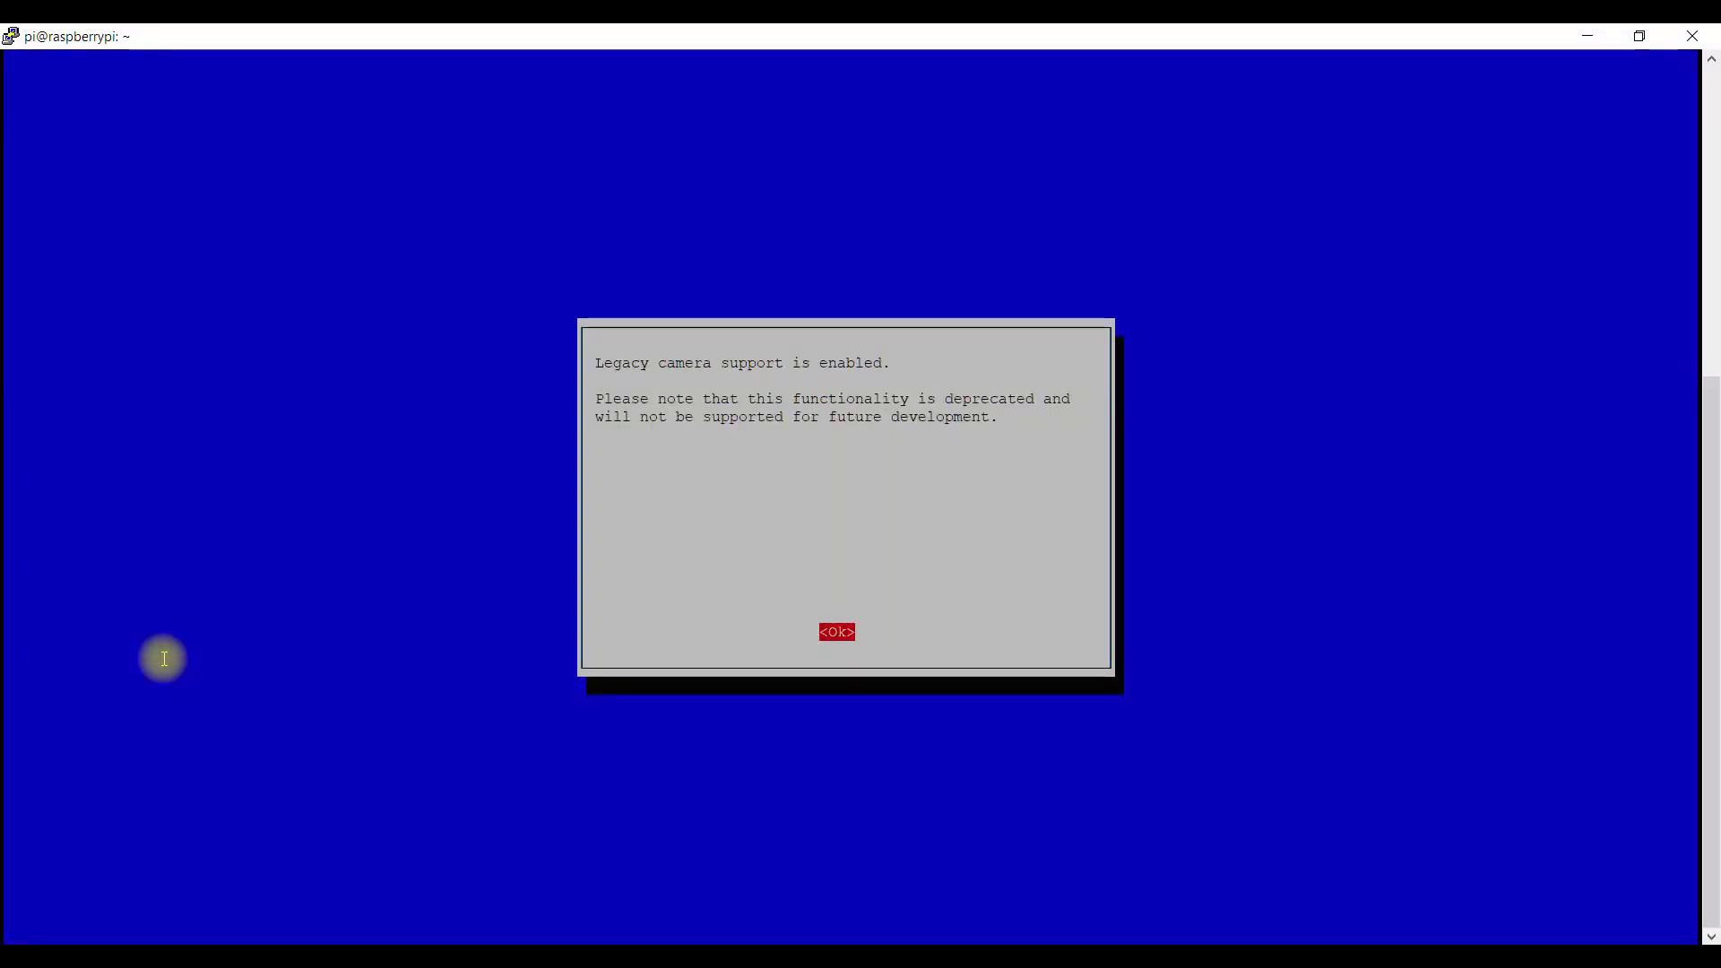
pyautogui.press('Return')
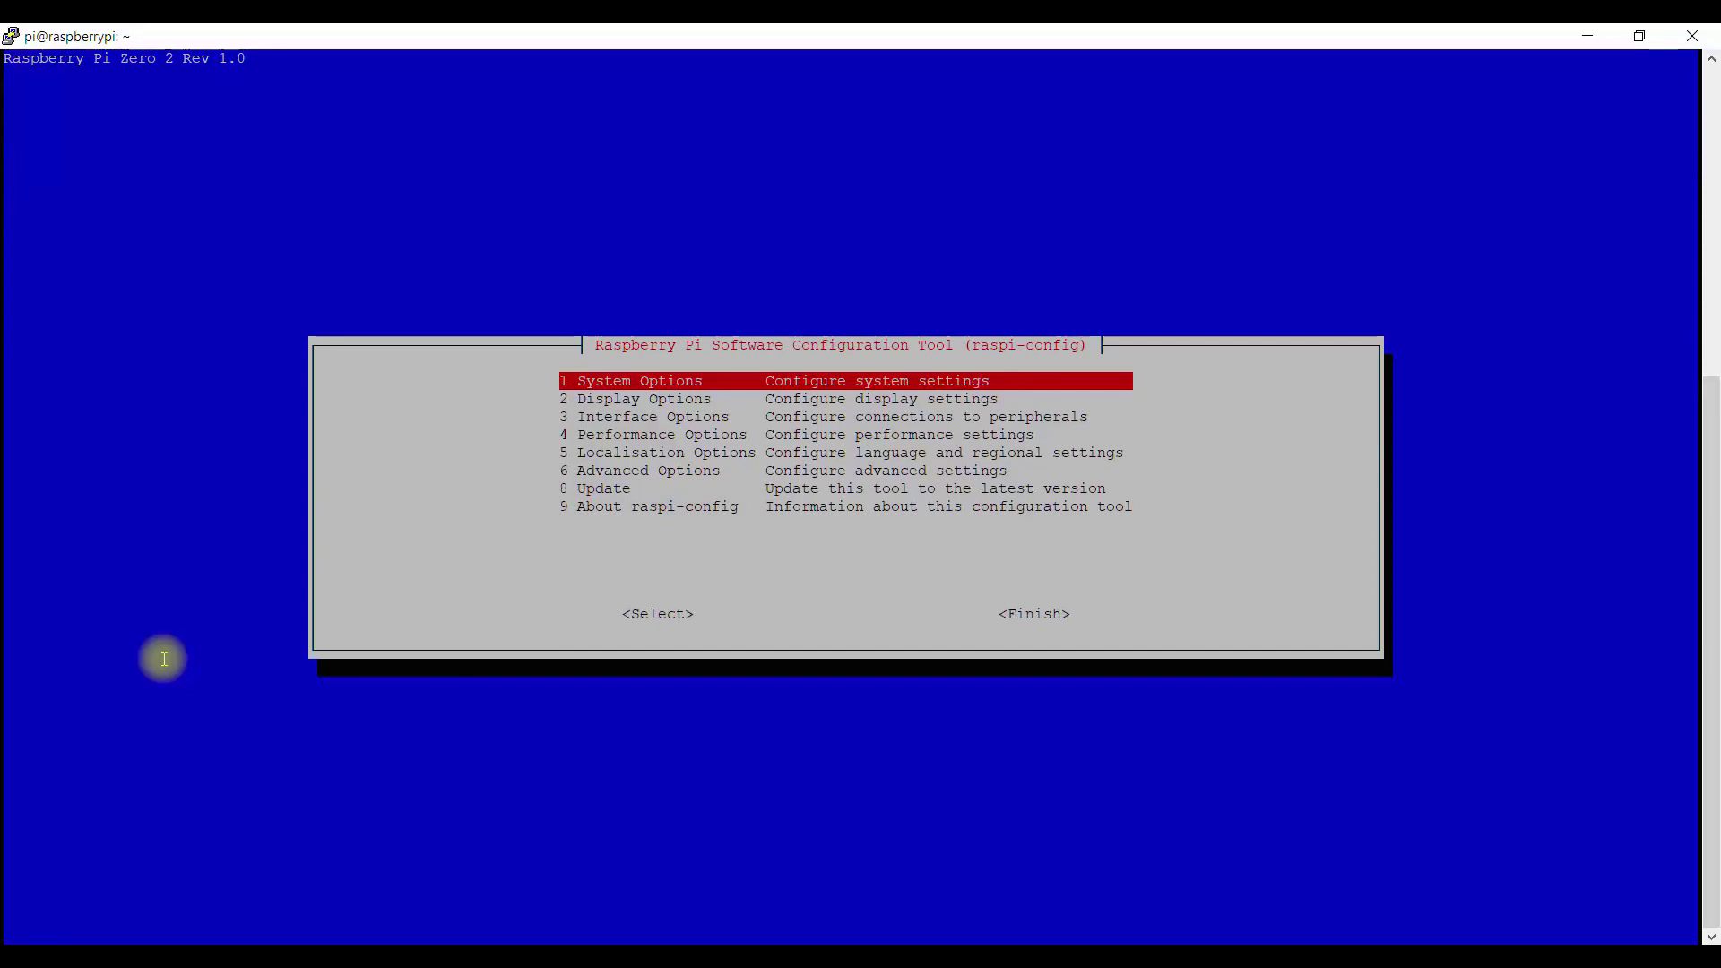
# Step: Finish raspi-config and switch over to the Fluidd dashboard in the browser
pyautogui.press('Tab')
pyautogui.press('Tab')
pyautogui.press('Return')
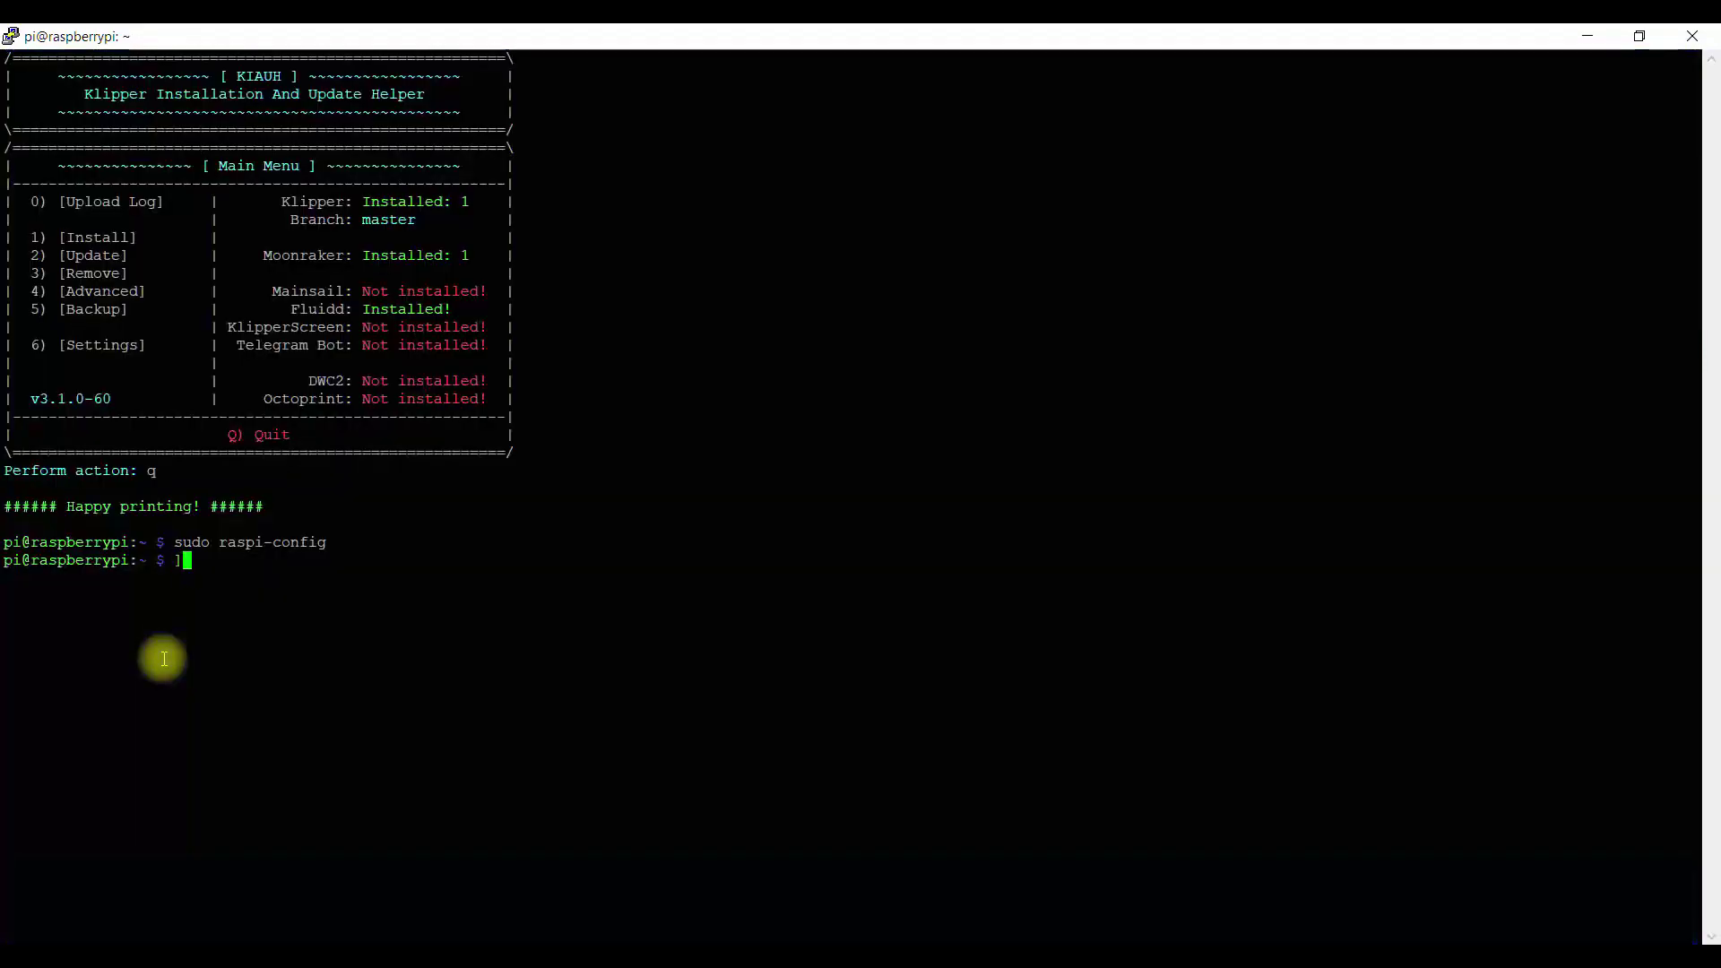
pyautogui.press('BackSpace')
pyautogui.hotkey('alt', 'Tab')
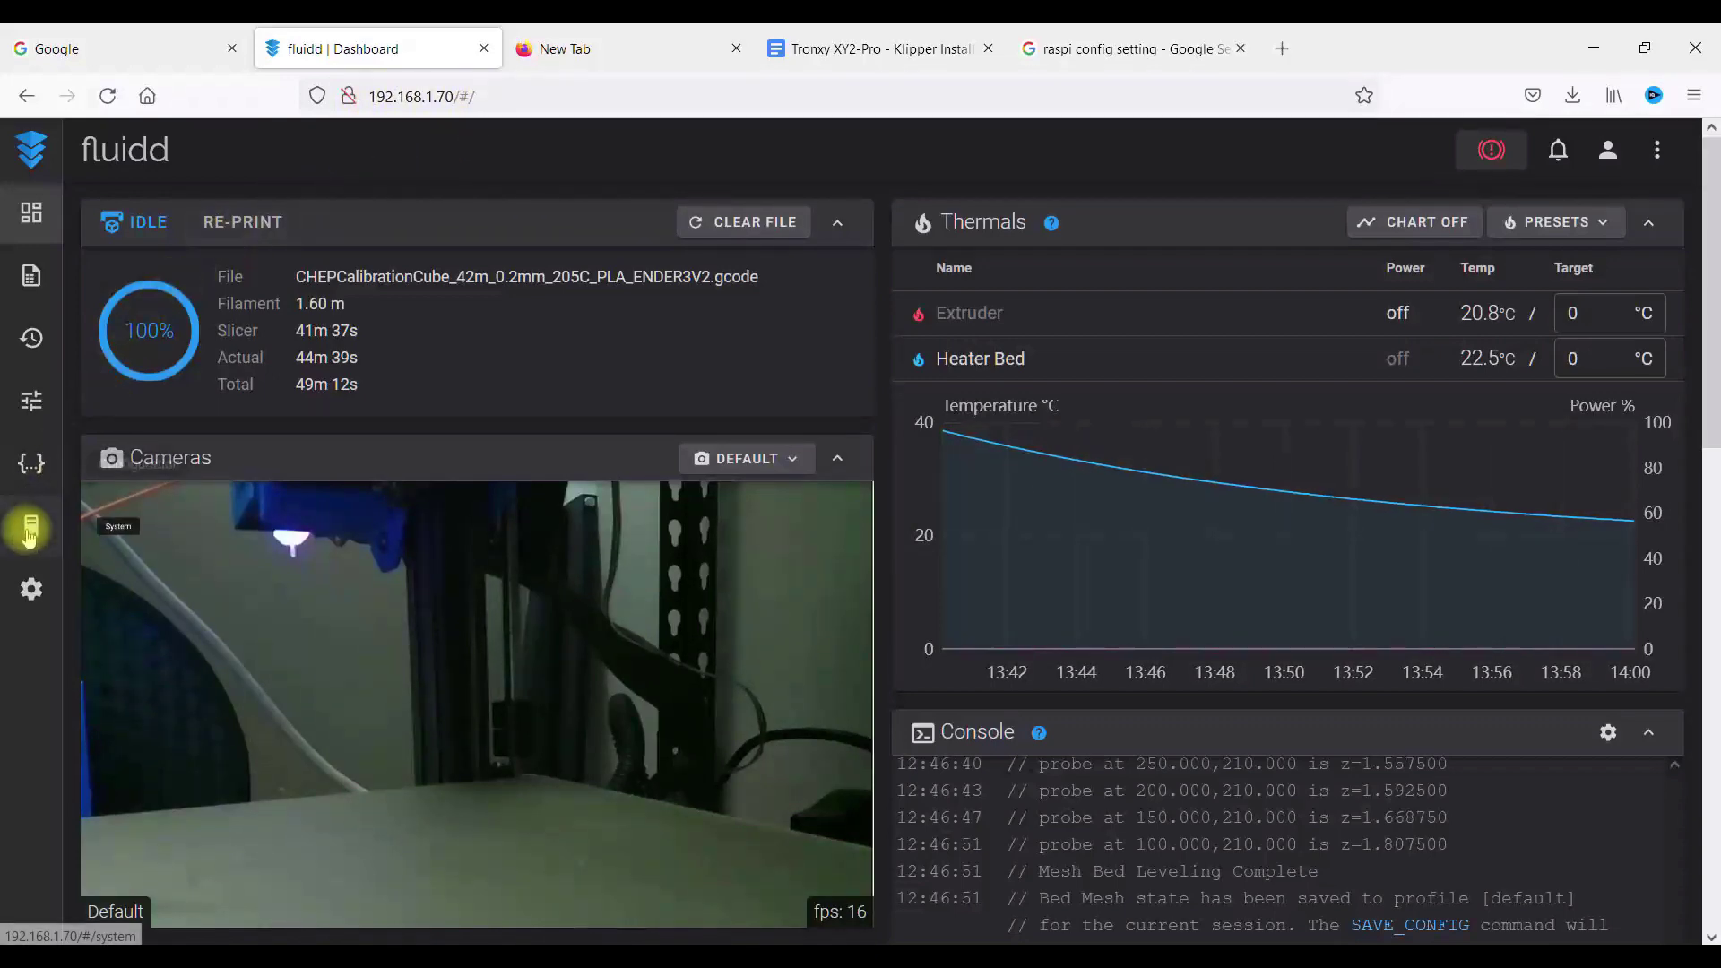
# Step: Open webcam.txt in Fluidd's editor from the Configuration files page
pyautogui.click(32, 482)
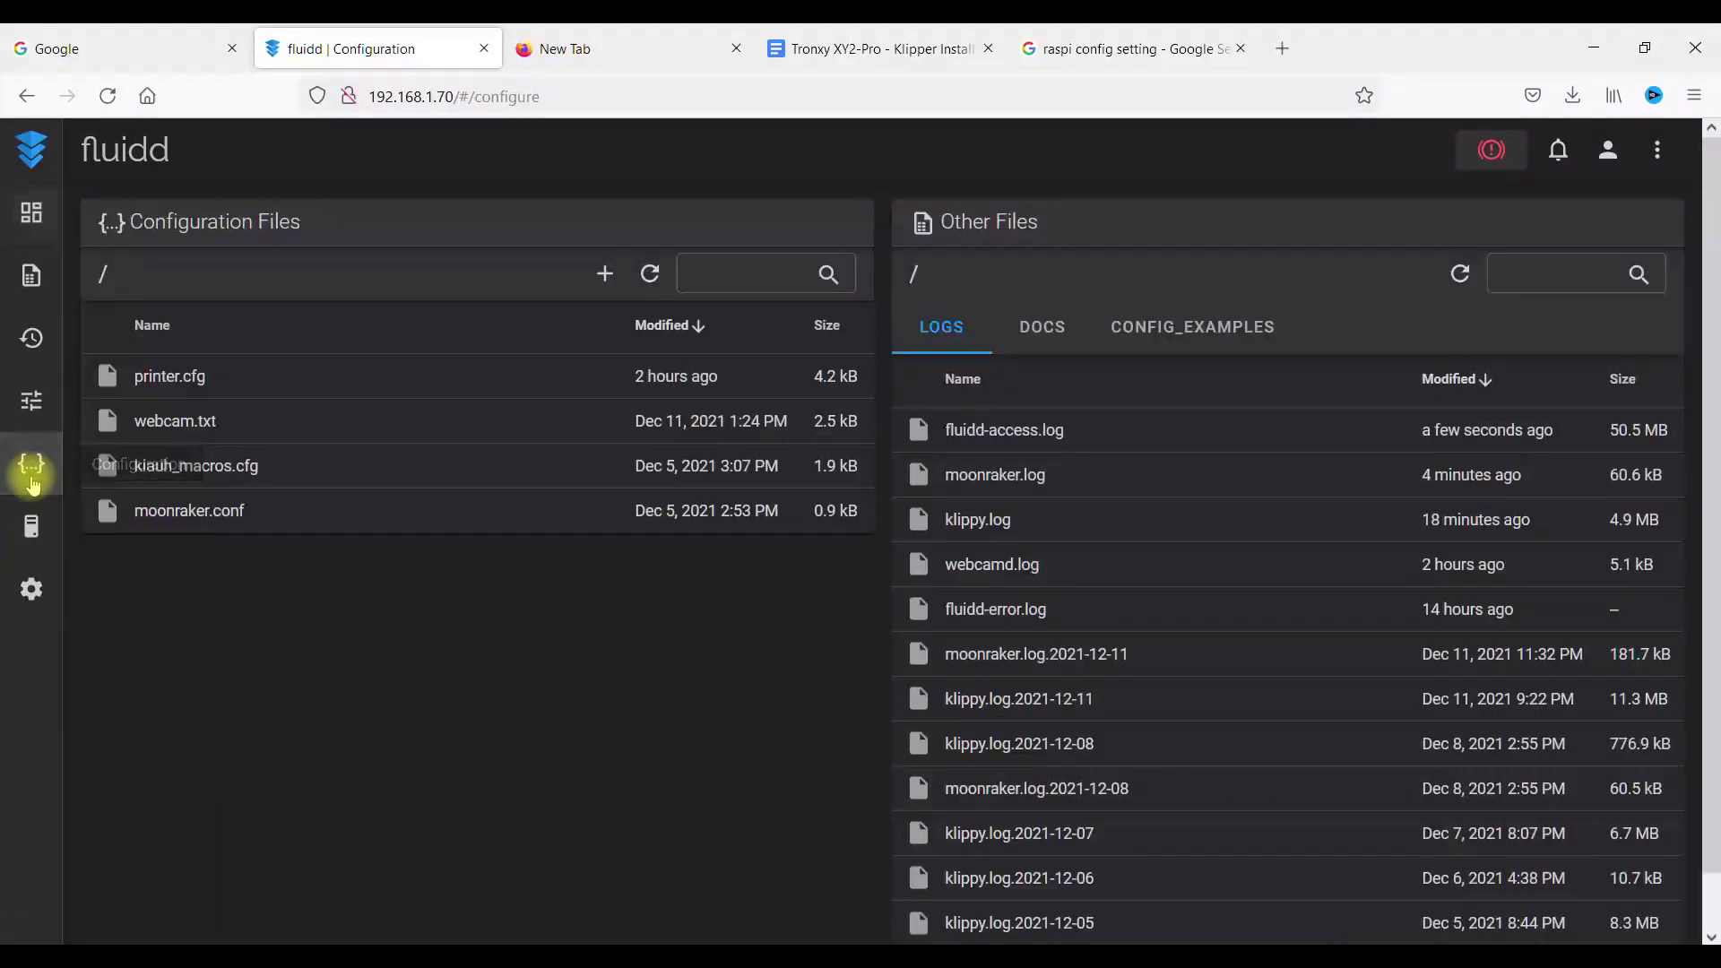
pyautogui.click(181, 433)
pyautogui.click(240, 453)
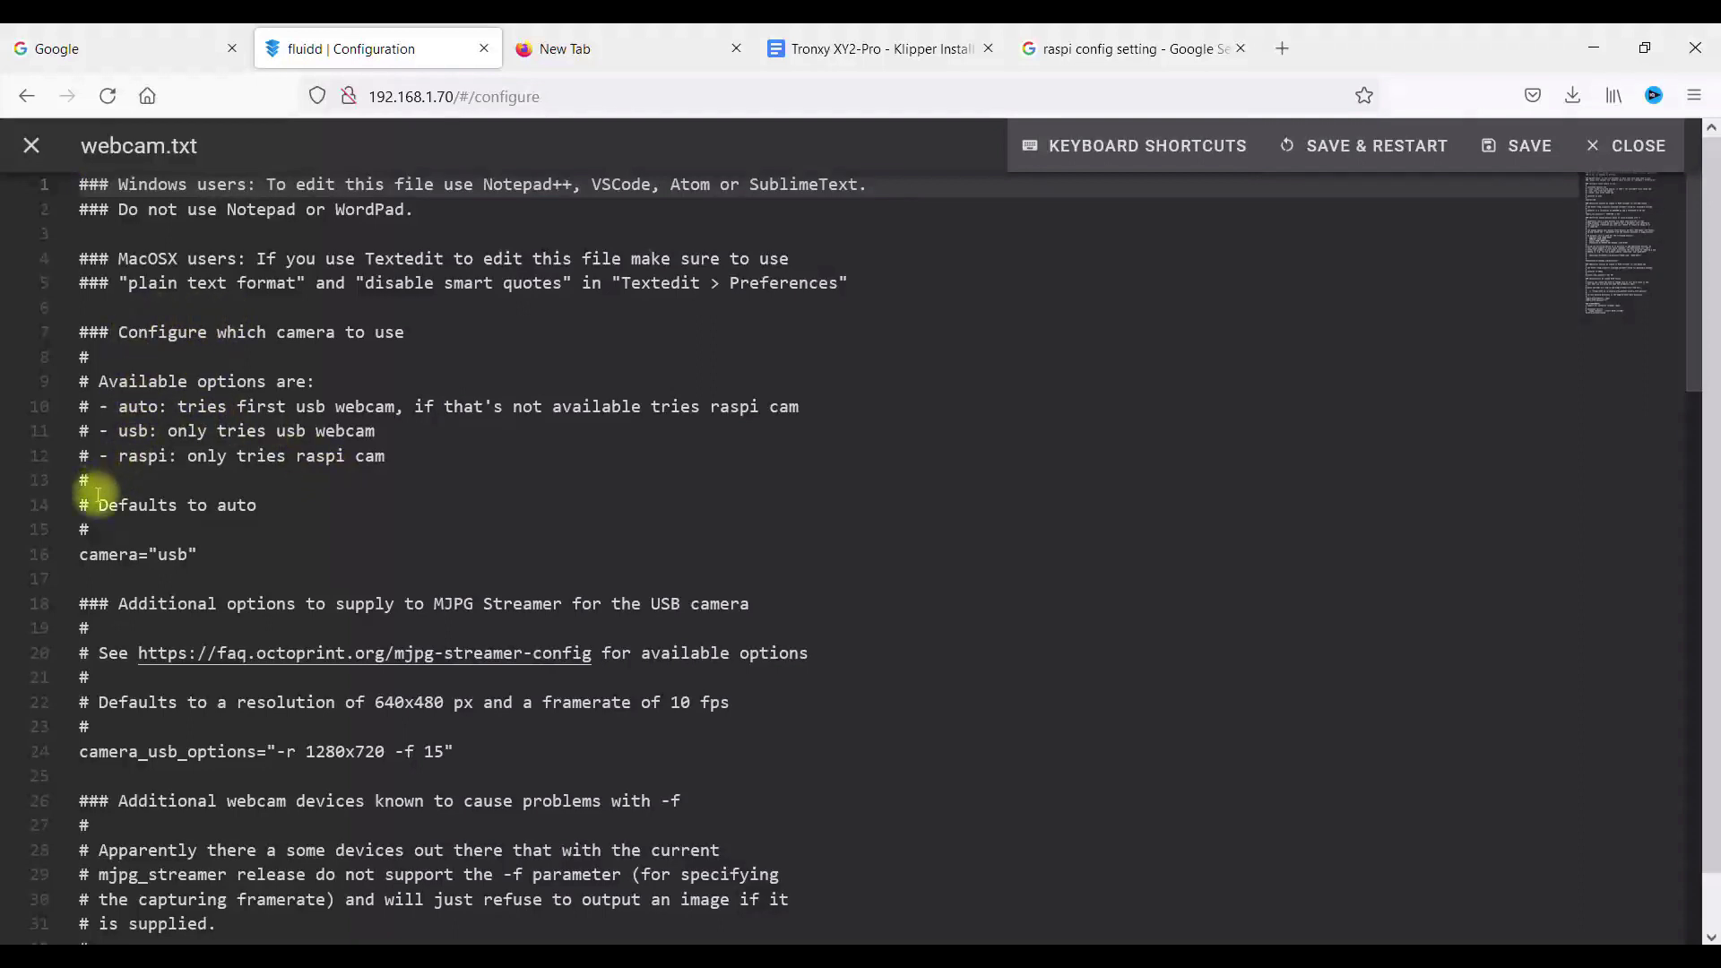
# Step: Leave the camera line 16 unchanged and read down to the problem USB device options
pyautogui.click(80, 556)
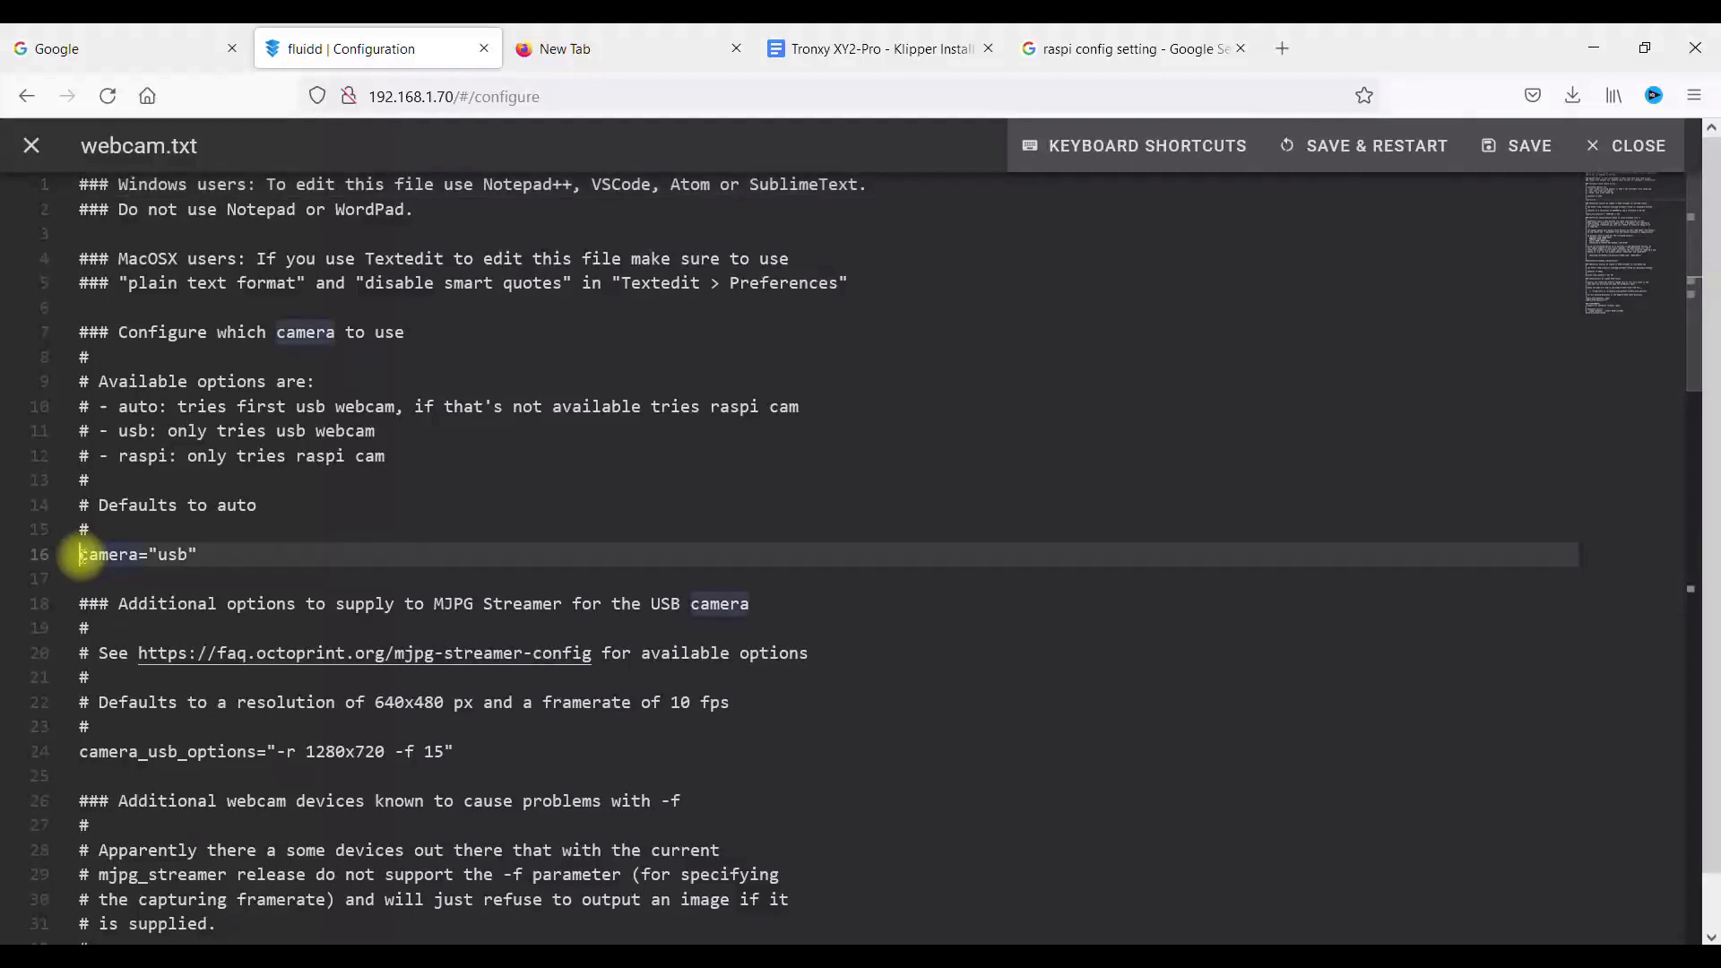
pyautogui.write('#')
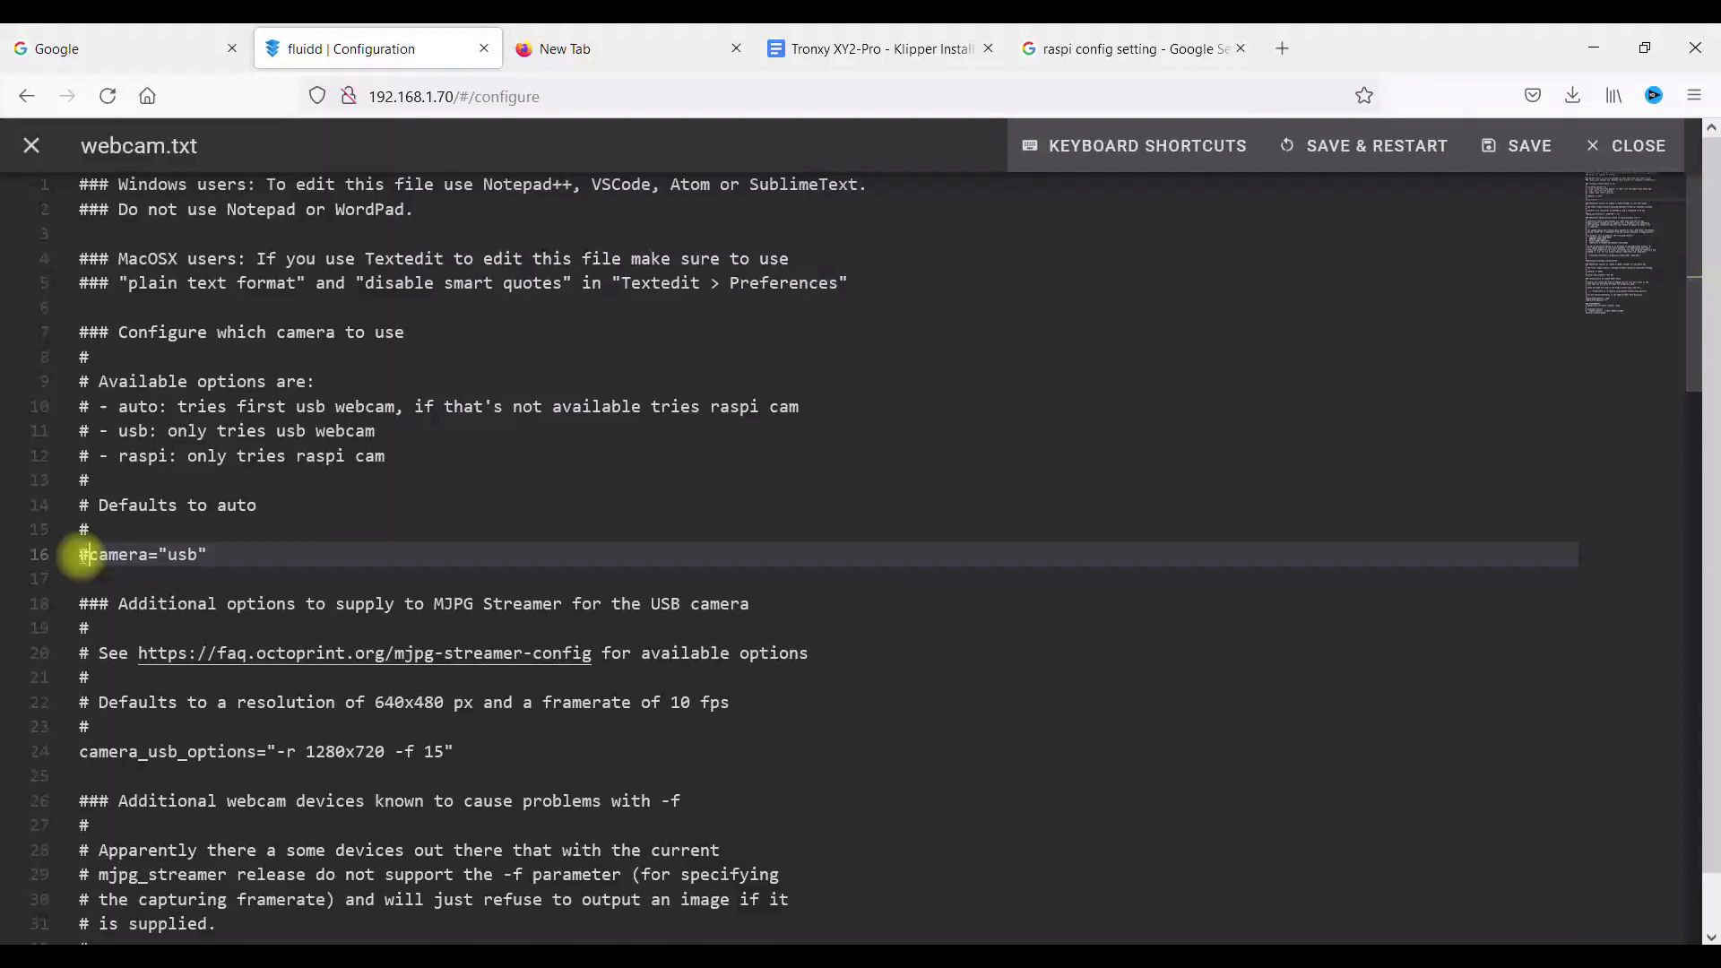
pyautogui.press('BackSpace')
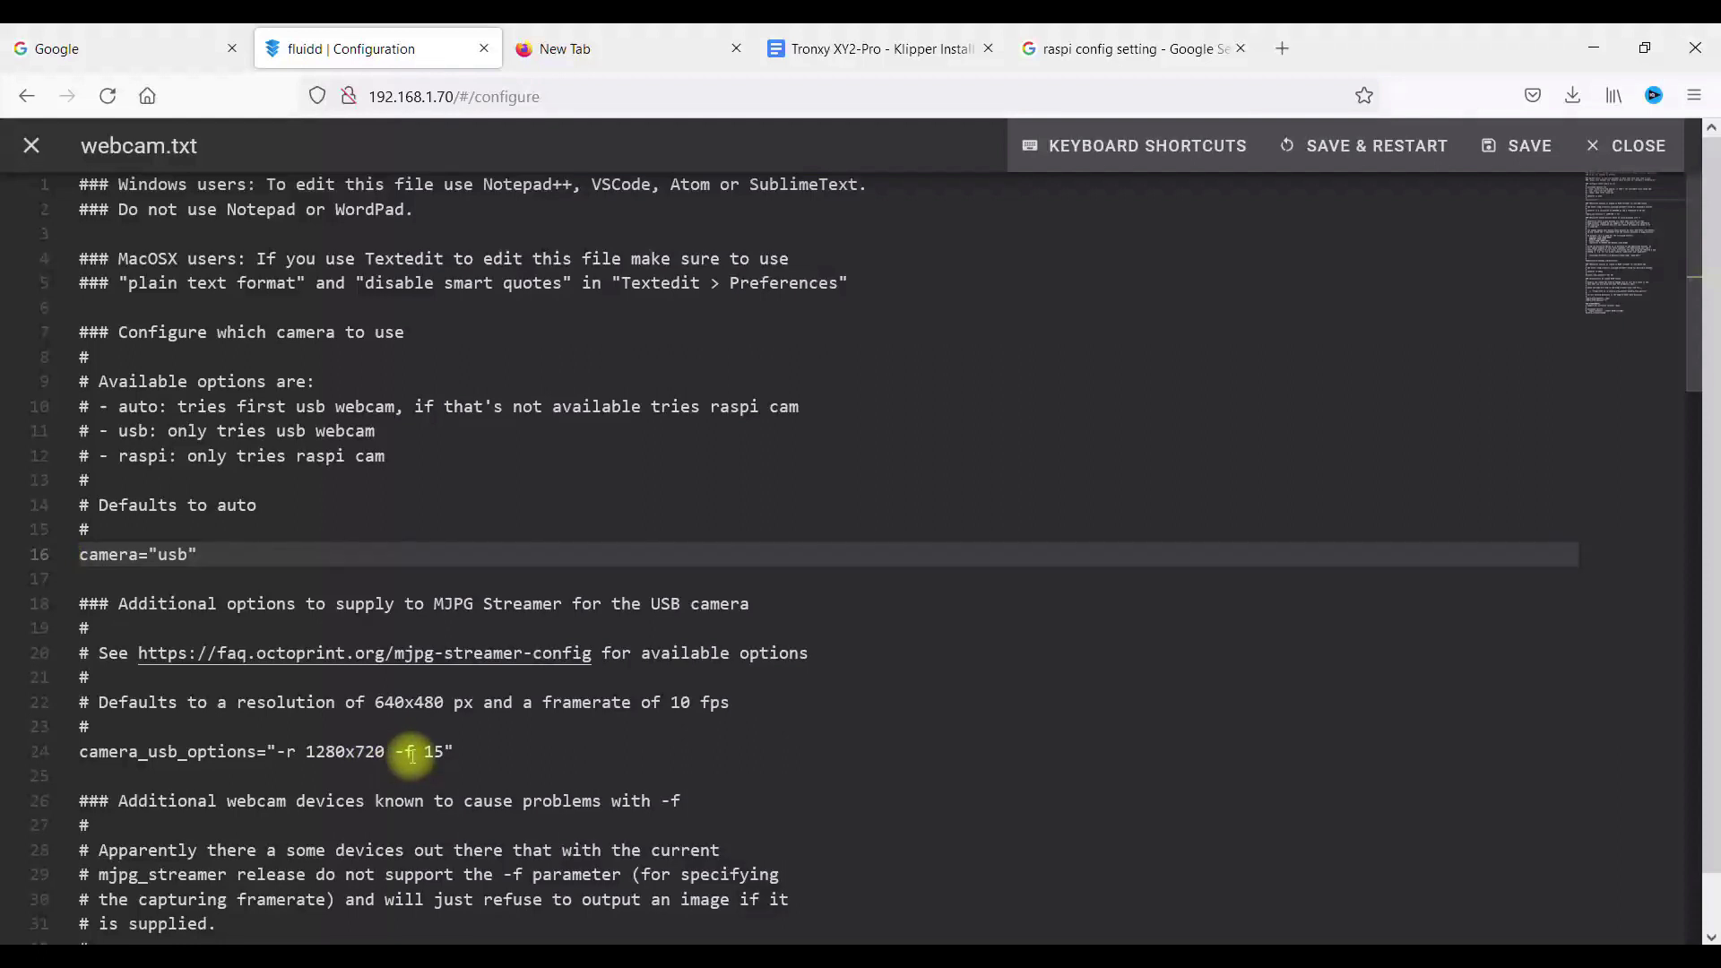
pyautogui.press('Down')
pyautogui.press('Down')
pyautogui.press('Down')
pyautogui.press('Down')
pyautogui.press('Down')
pyautogui.press('Down')
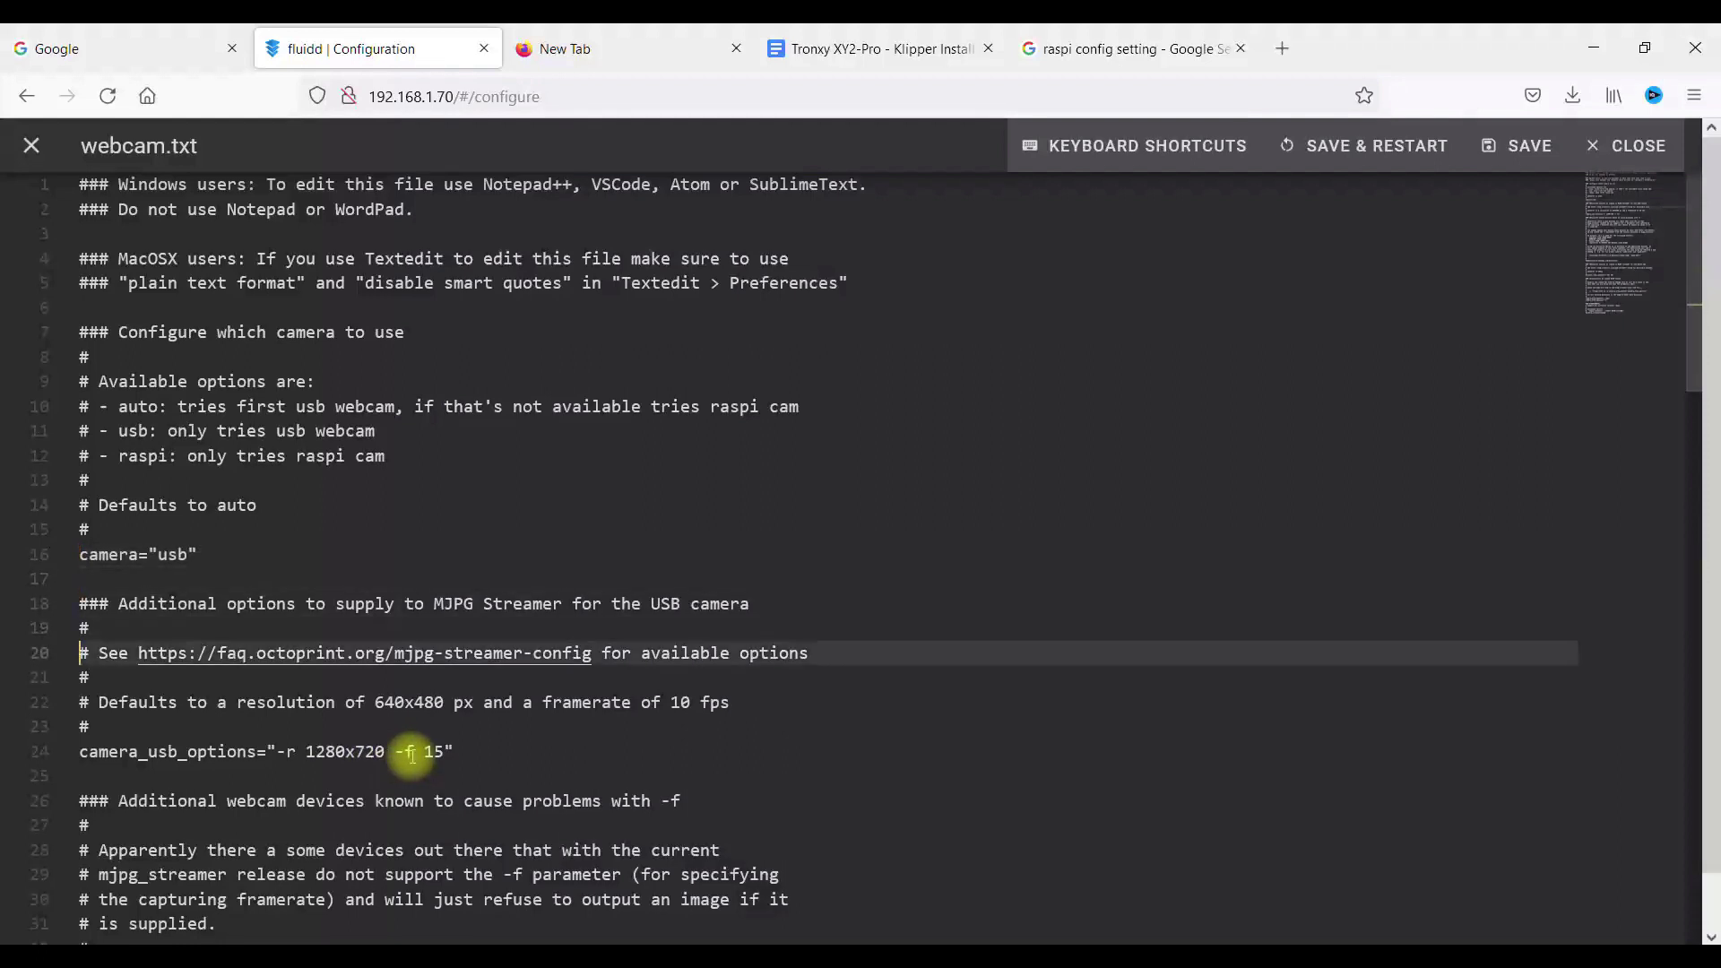
pyautogui.press('Down')
pyautogui.press('Down')
pyautogui.press('Down')
pyautogui.press('Down')
pyautogui.press('Down')
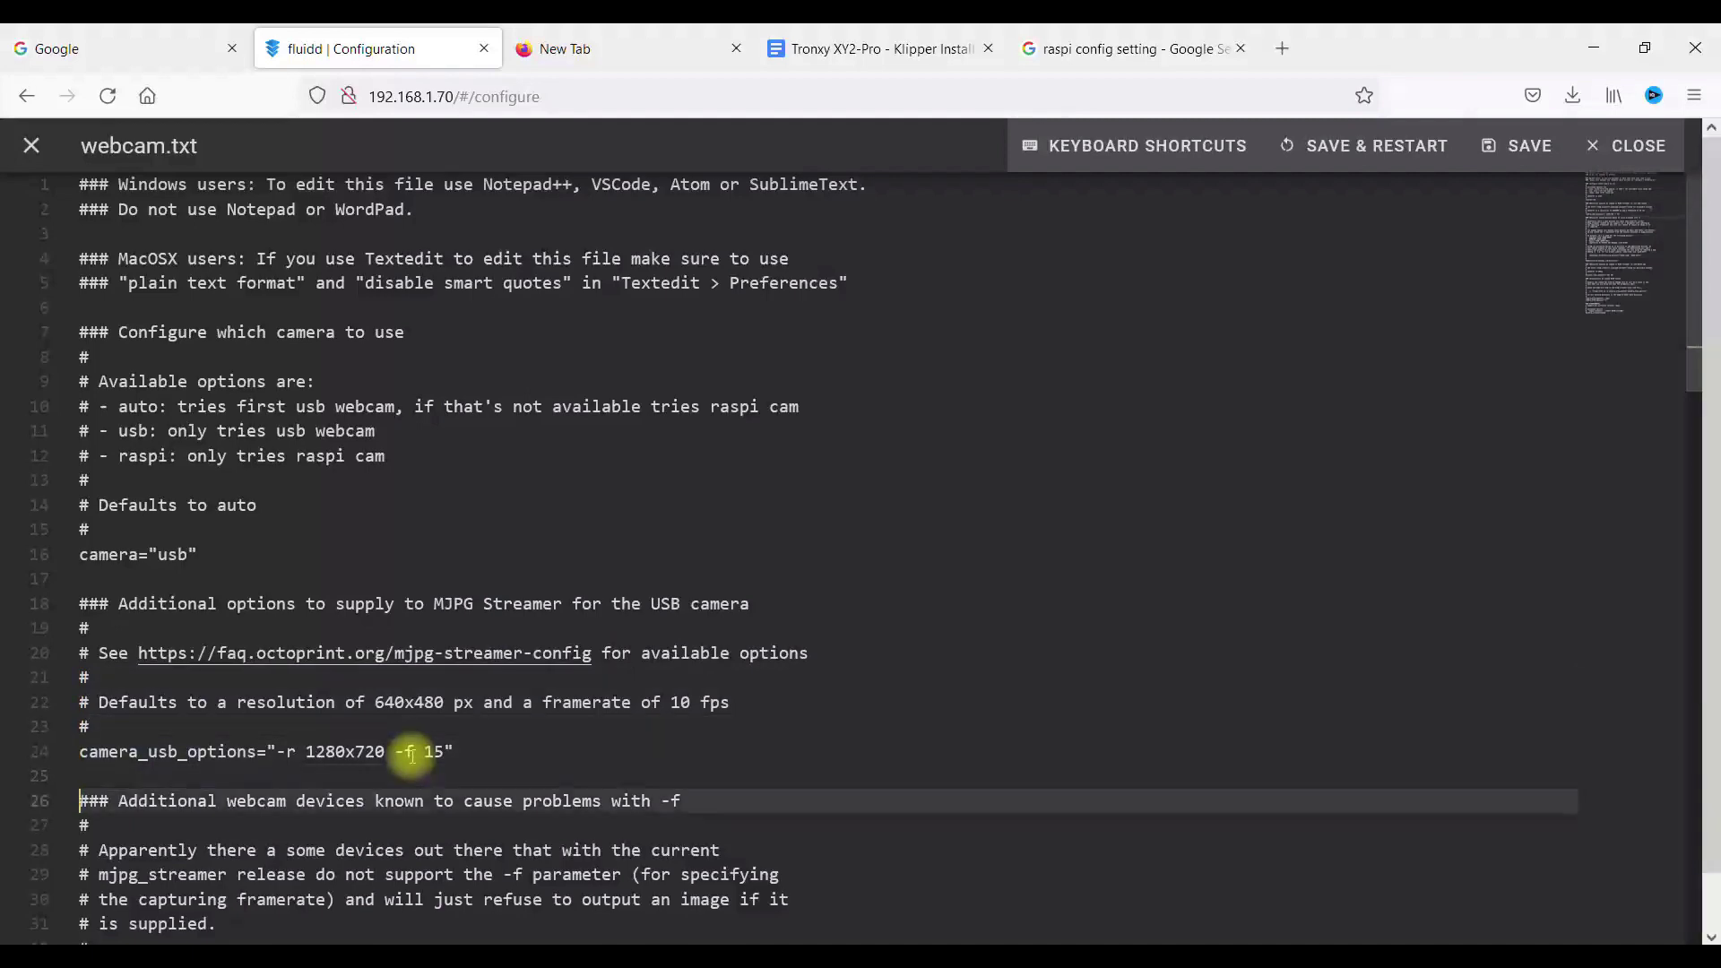
pyautogui.press('Down')
pyautogui.press('Down')
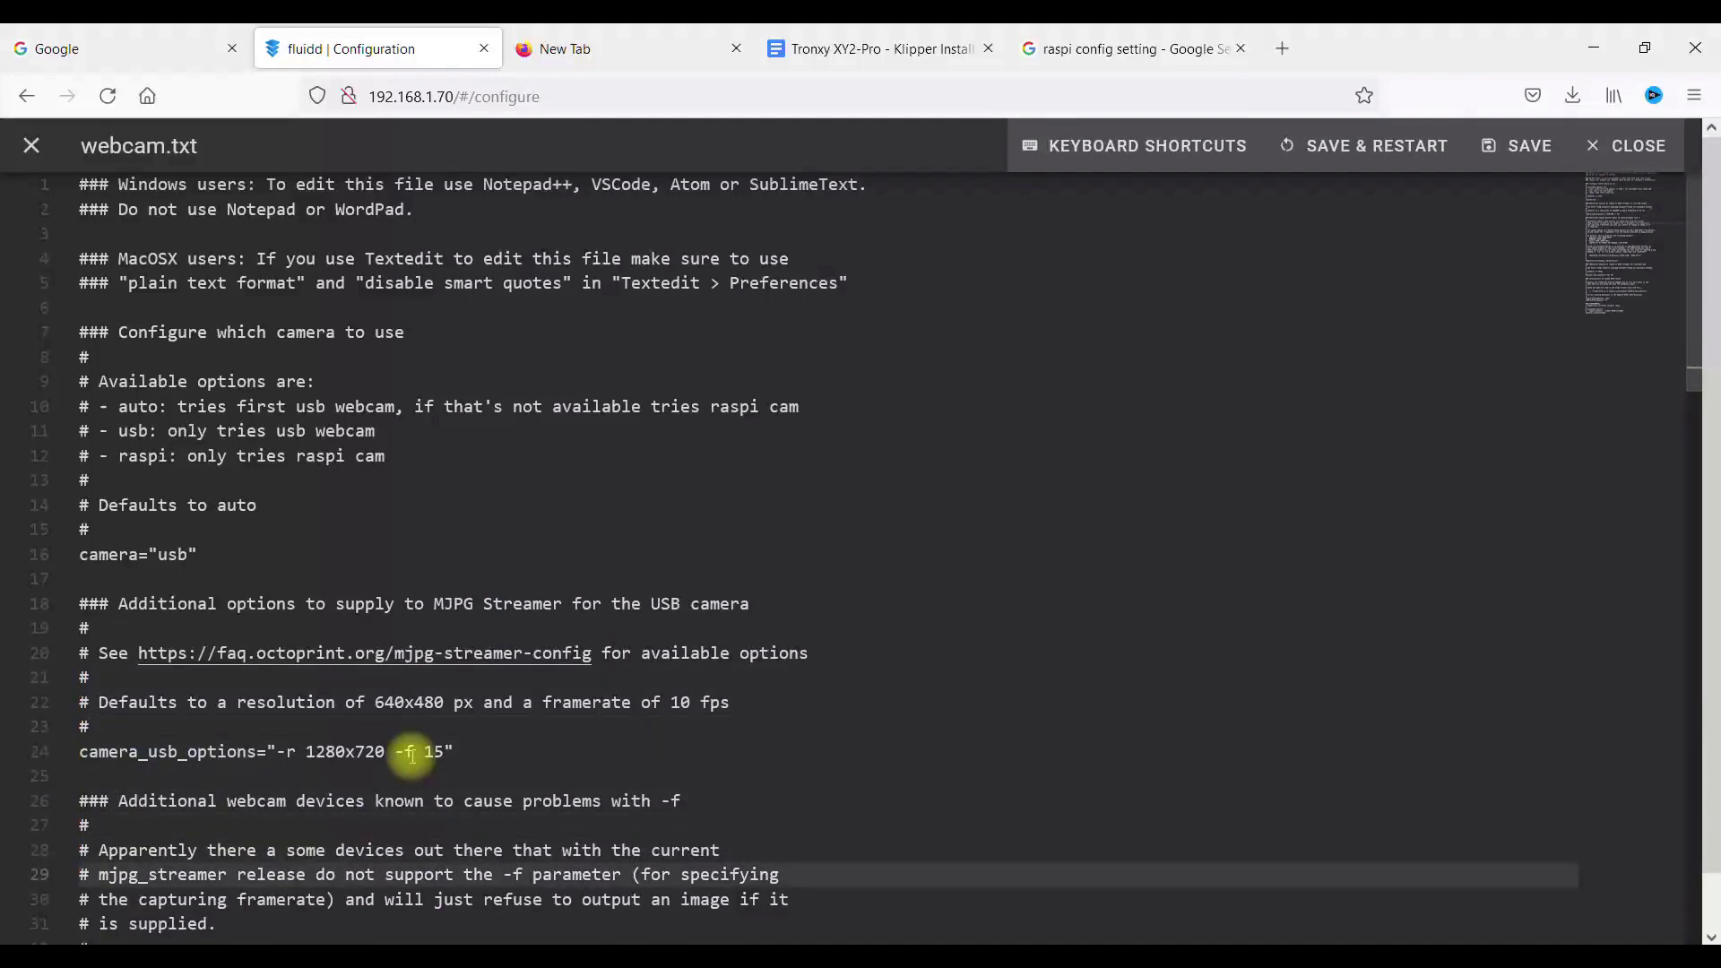
pyautogui.press('Down')
pyautogui.press('Down')
pyautogui.press('Down')
pyautogui.press('Down')
pyautogui.press('Down')
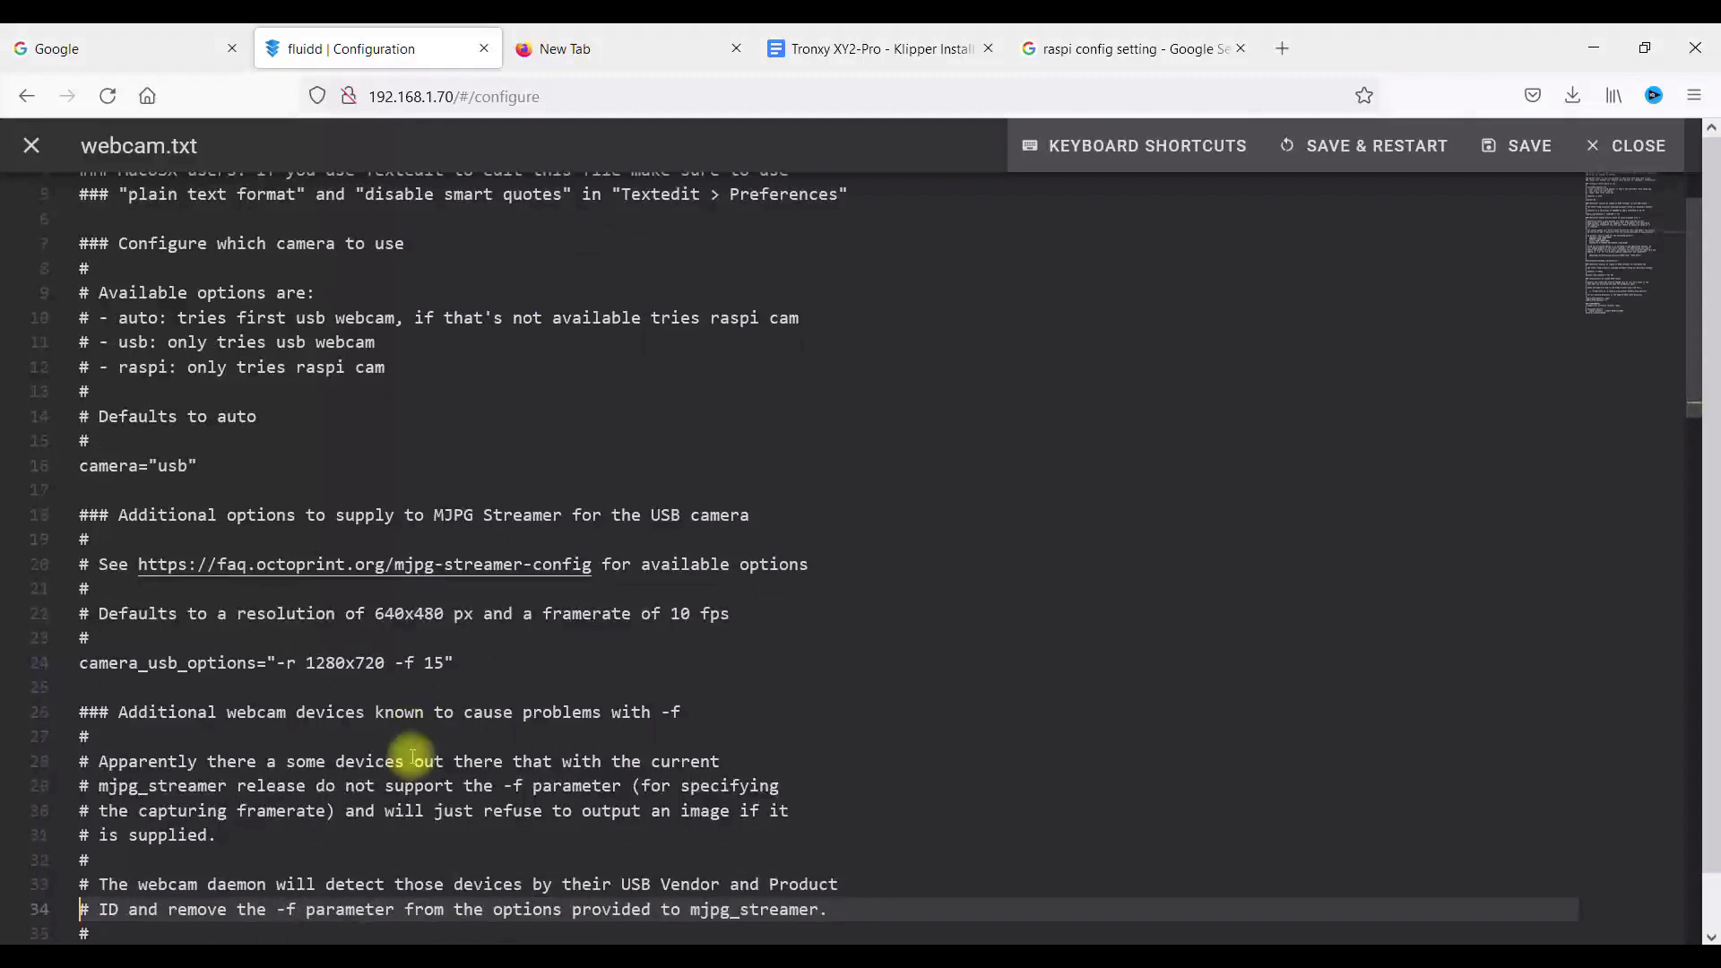
pyautogui.press('Down')
pyautogui.press('Down')
pyautogui.press('Down')
pyautogui.press('Down')
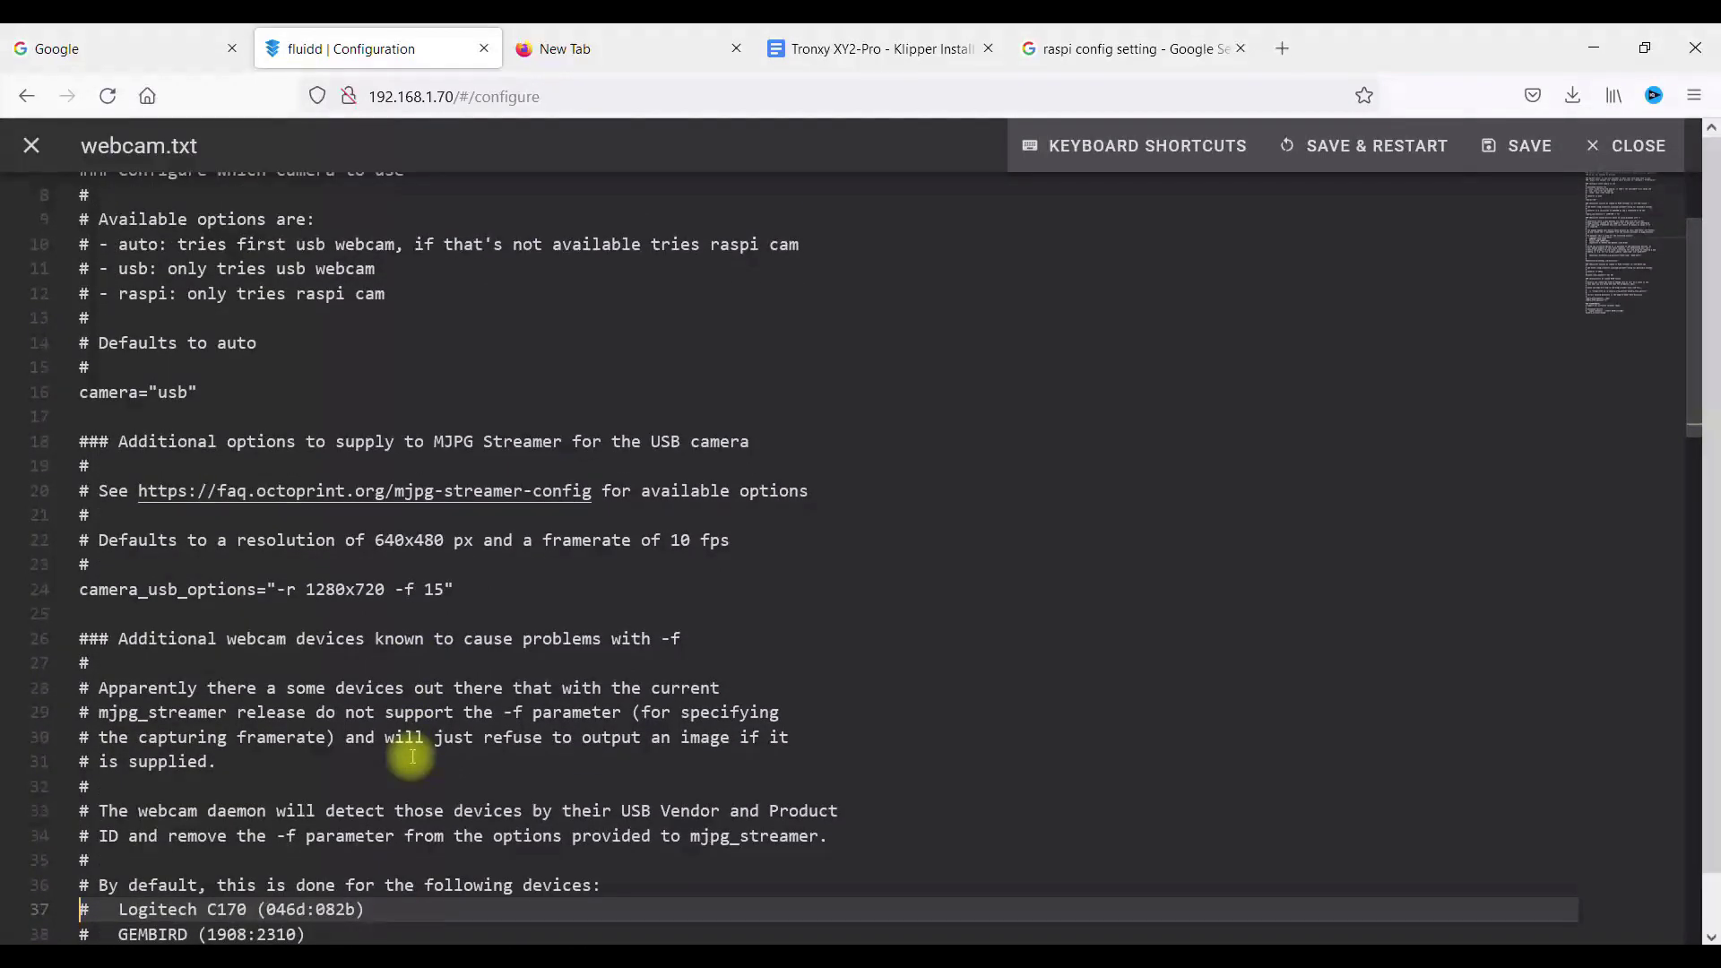
pyautogui.press('Down')
pyautogui.press('Down')
pyautogui.press('Down')
pyautogui.press('Down')
pyautogui.press('Down')
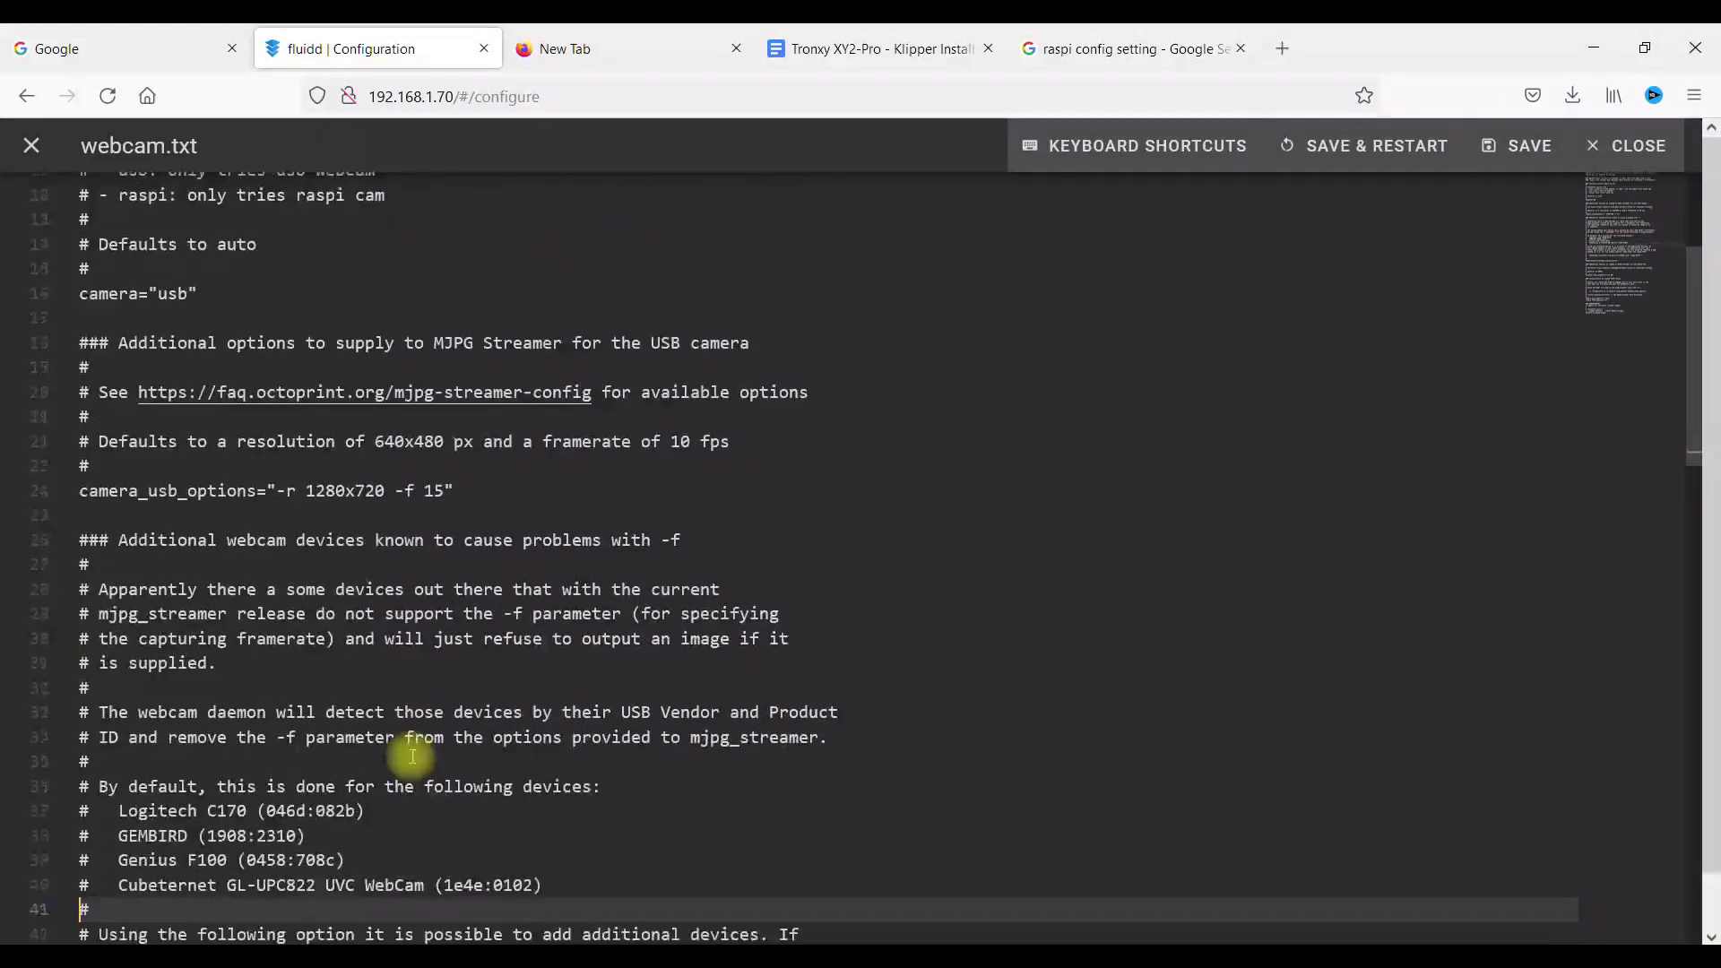
pyautogui.press('Down')
pyautogui.press('Down')
pyautogui.press('Down')
pyautogui.press('Down')
pyautogui.press('Down')
pyautogui.press('Down')
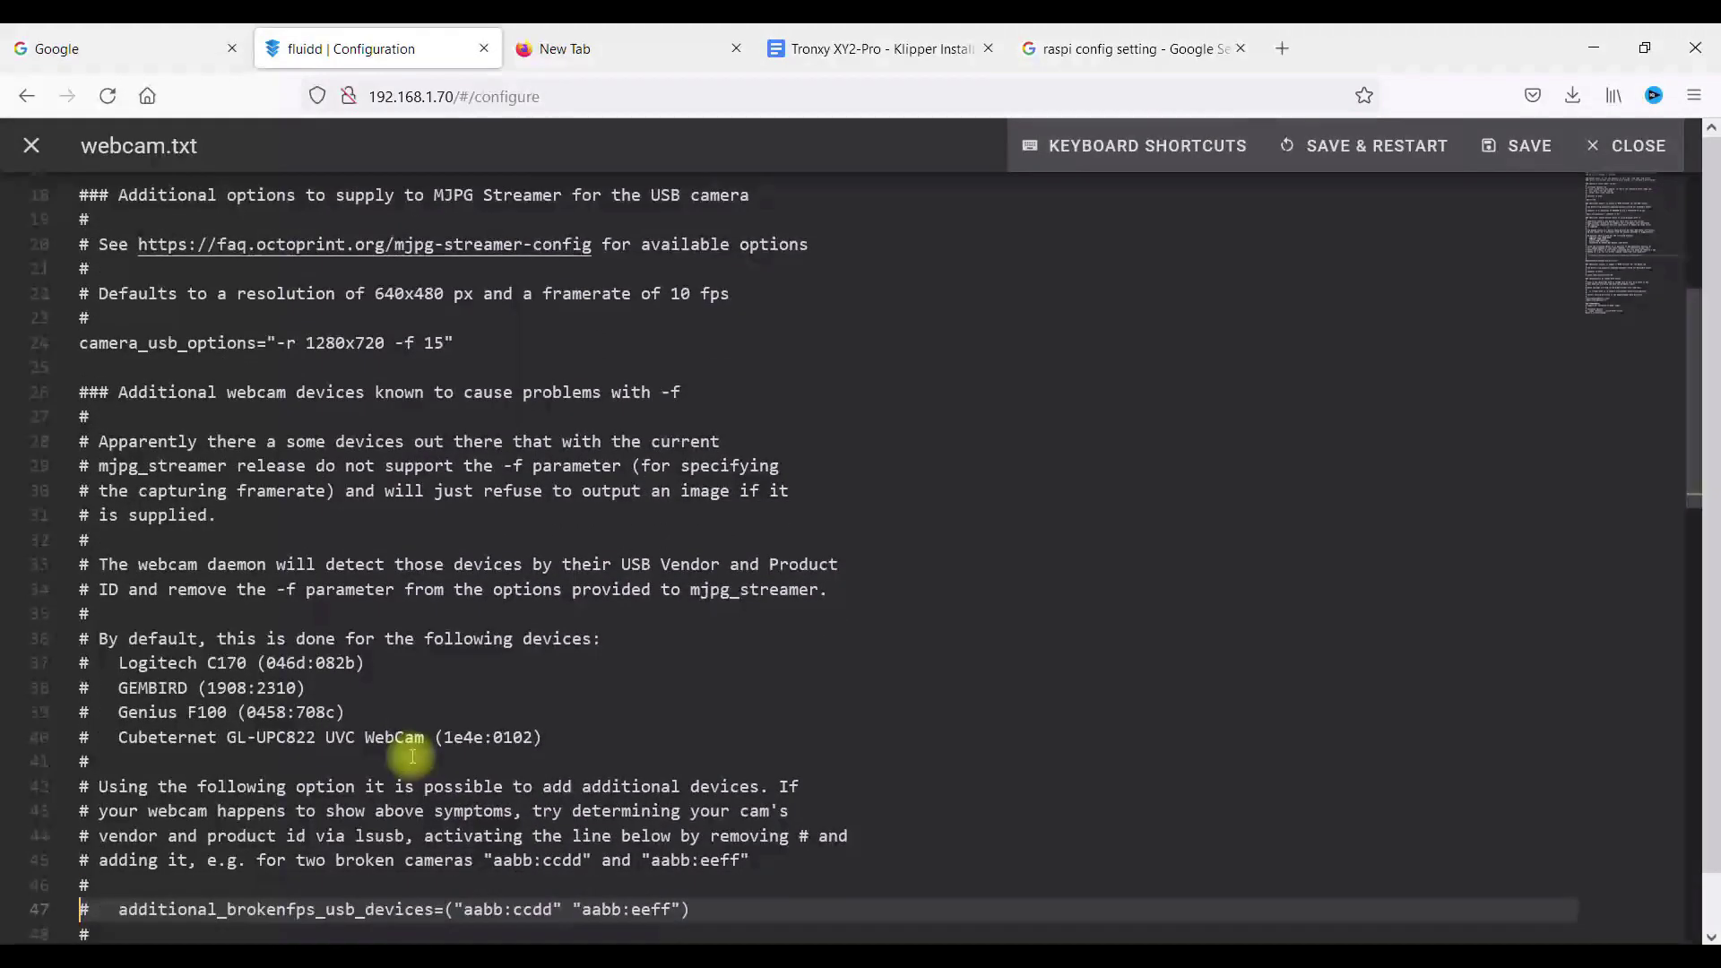
pyautogui.press('Down')
pyautogui.press('Down')
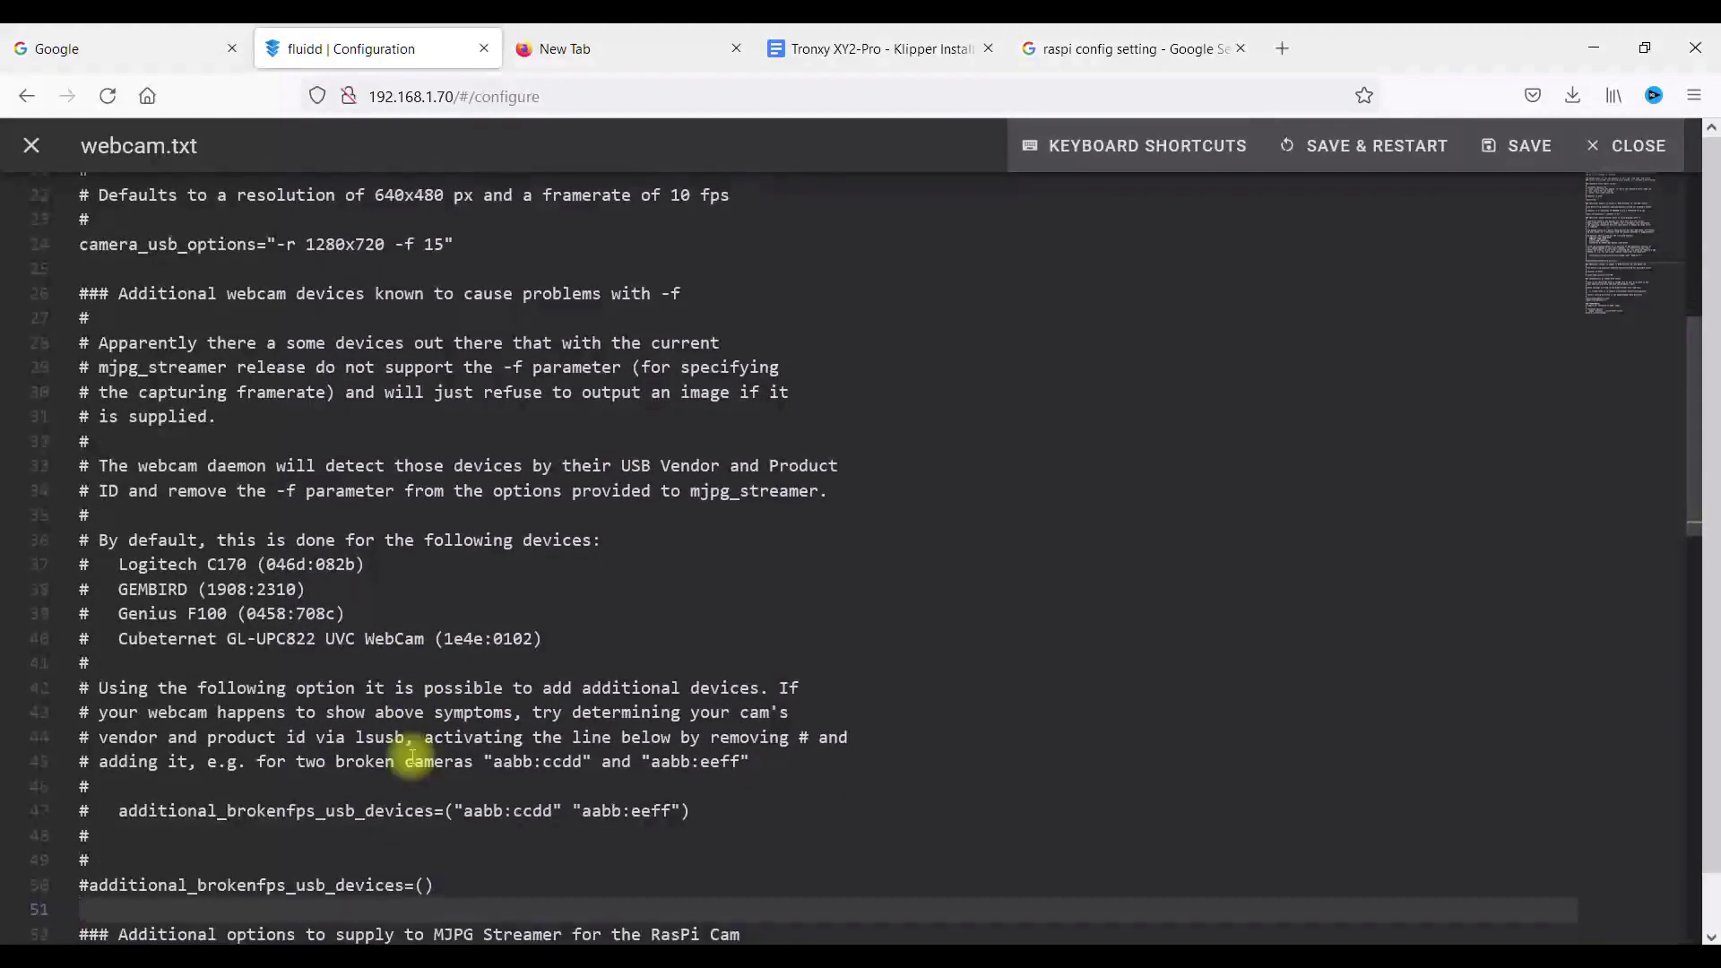
# Step: Check camera_raspi_options, camera_http_webroot and camera_http_options, then close webcam.txt
pyautogui.press('Up')
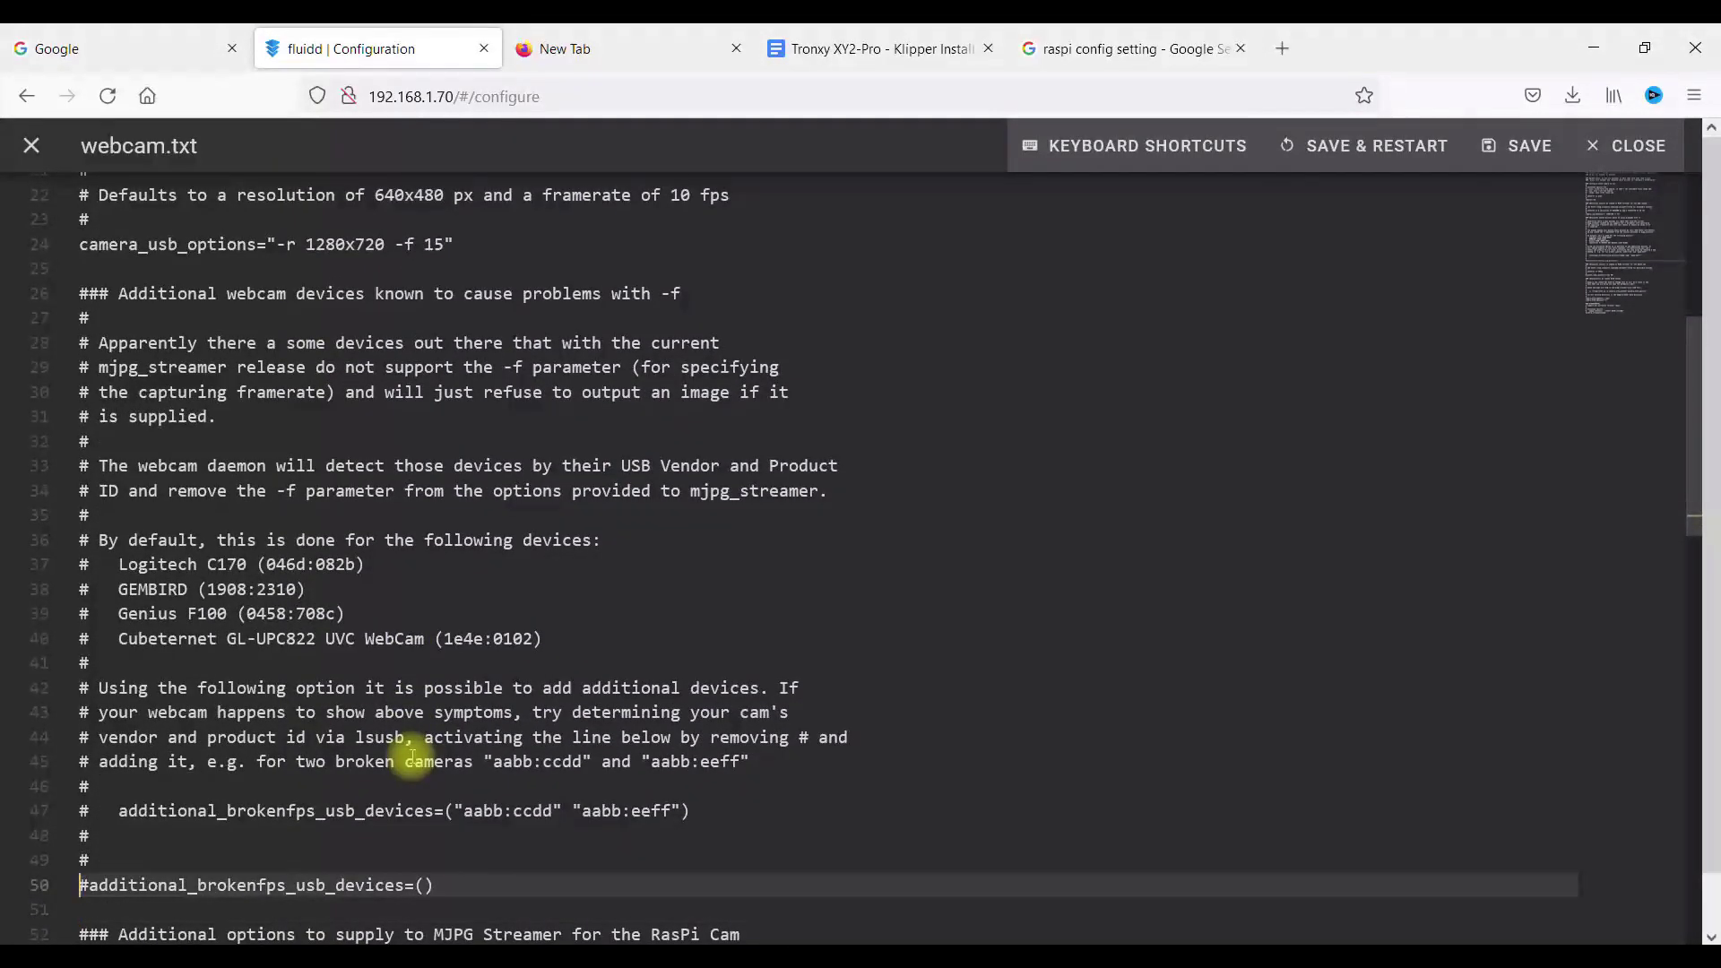
pyautogui.press('Down')
pyautogui.press('Down')
pyautogui.press('Down')
pyautogui.press('Down')
pyautogui.press('Down')
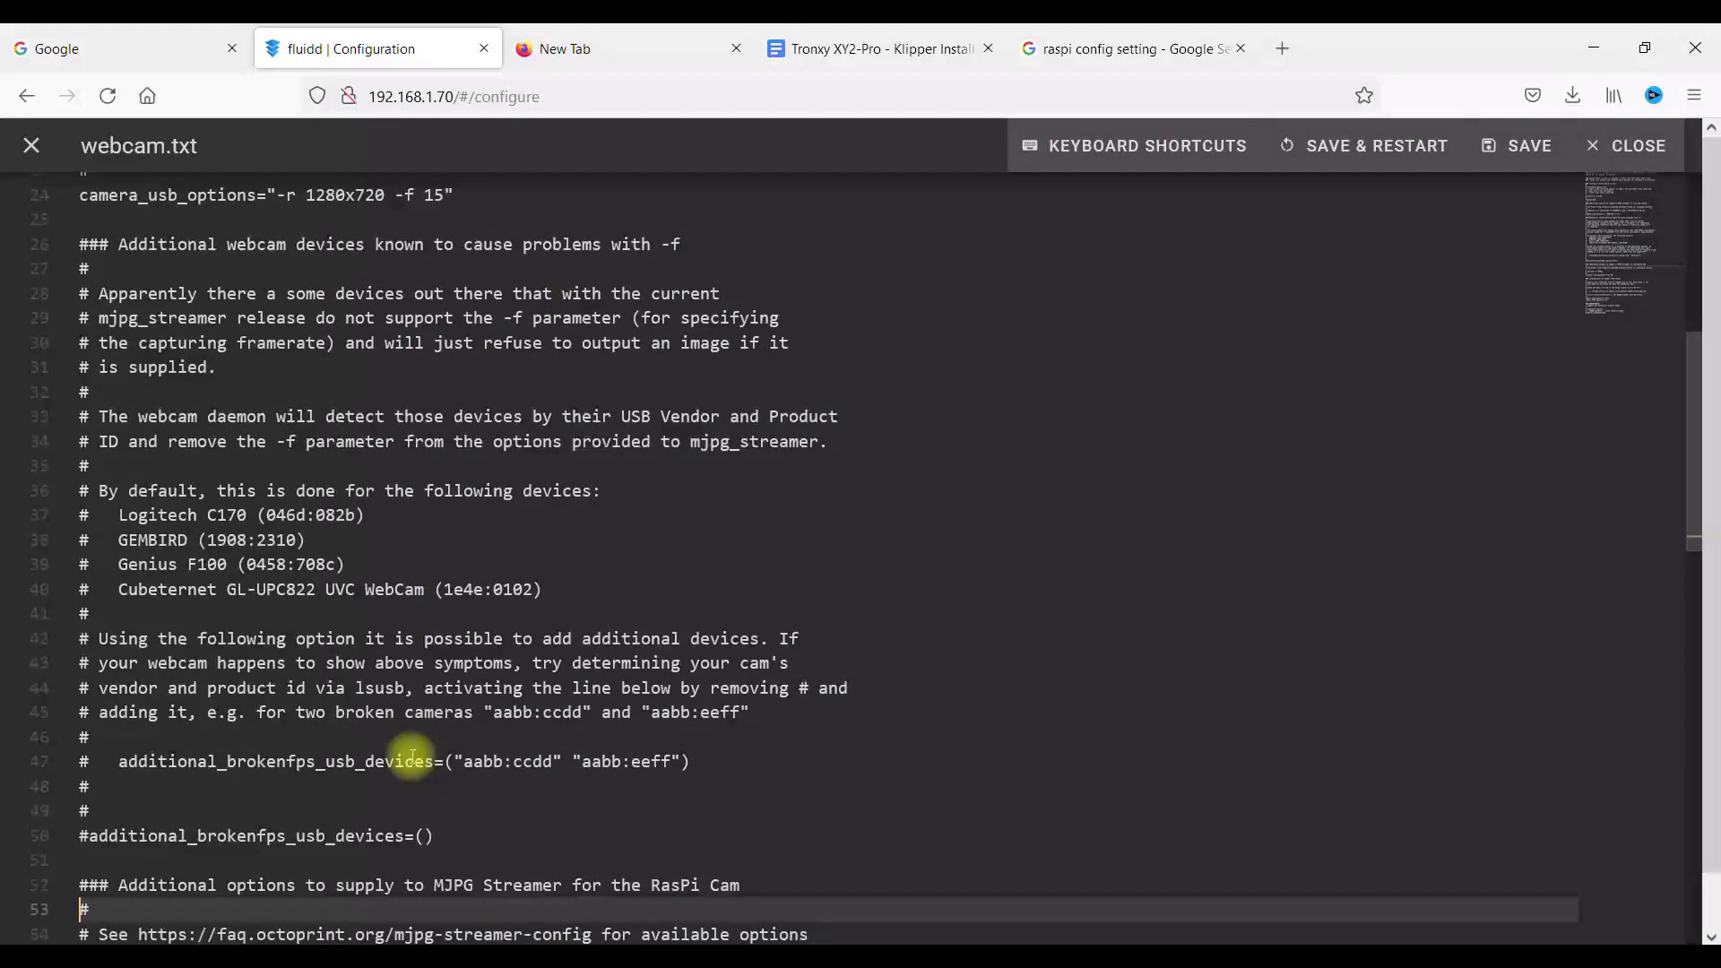
pyautogui.press('Down')
pyautogui.press('Down')
pyautogui.press('Down')
pyautogui.press('Down')
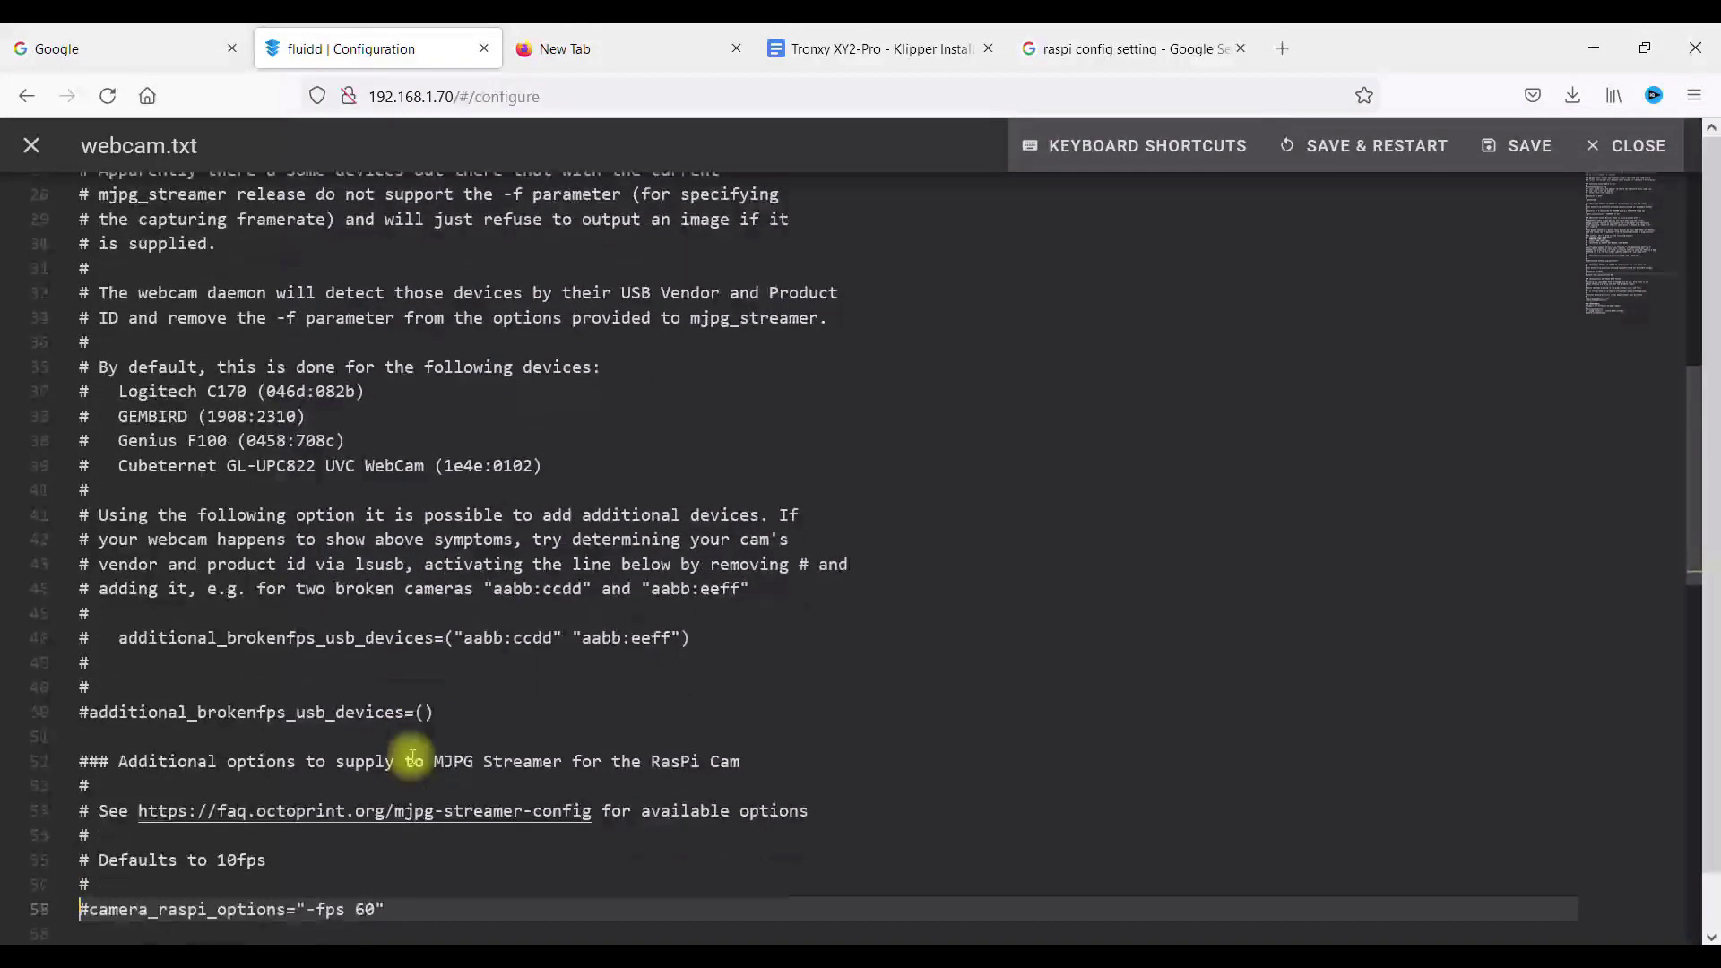
pyautogui.press('Down')
pyautogui.press('Down')
pyautogui.press('Down')
pyautogui.press('Down')
pyautogui.press('Down')
pyautogui.press('Down')
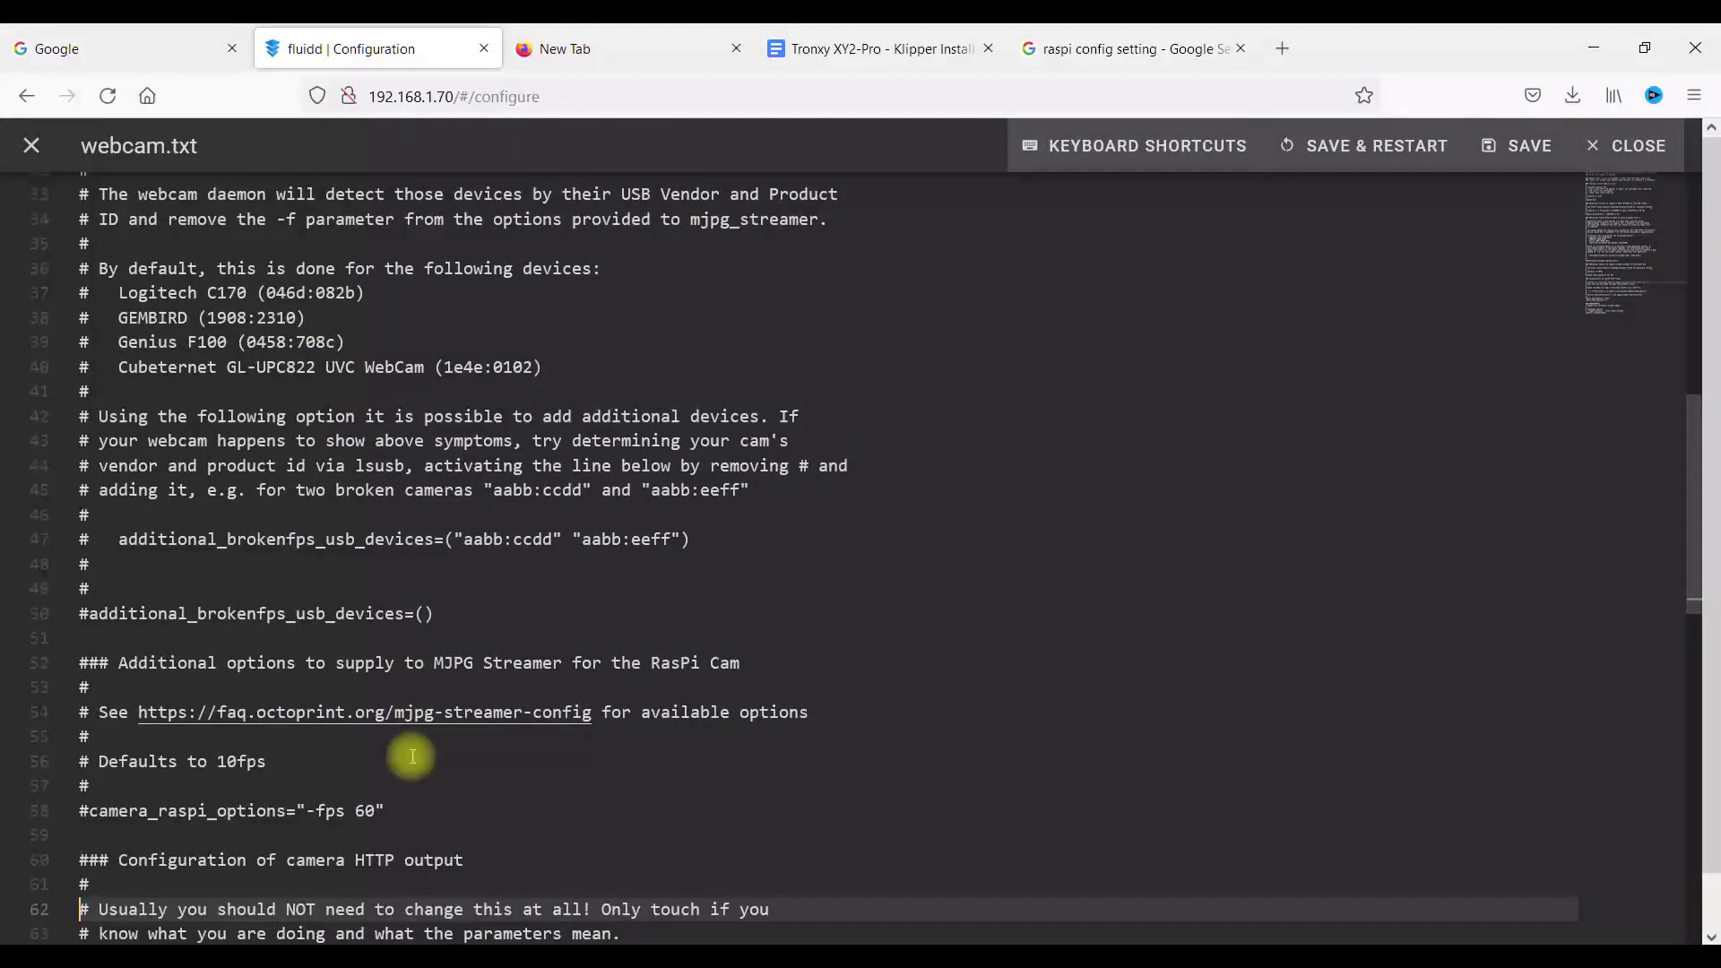
pyautogui.press('Down')
pyautogui.press('Down')
pyautogui.press('Down')
pyautogui.press('Down')
pyautogui.press('Down')
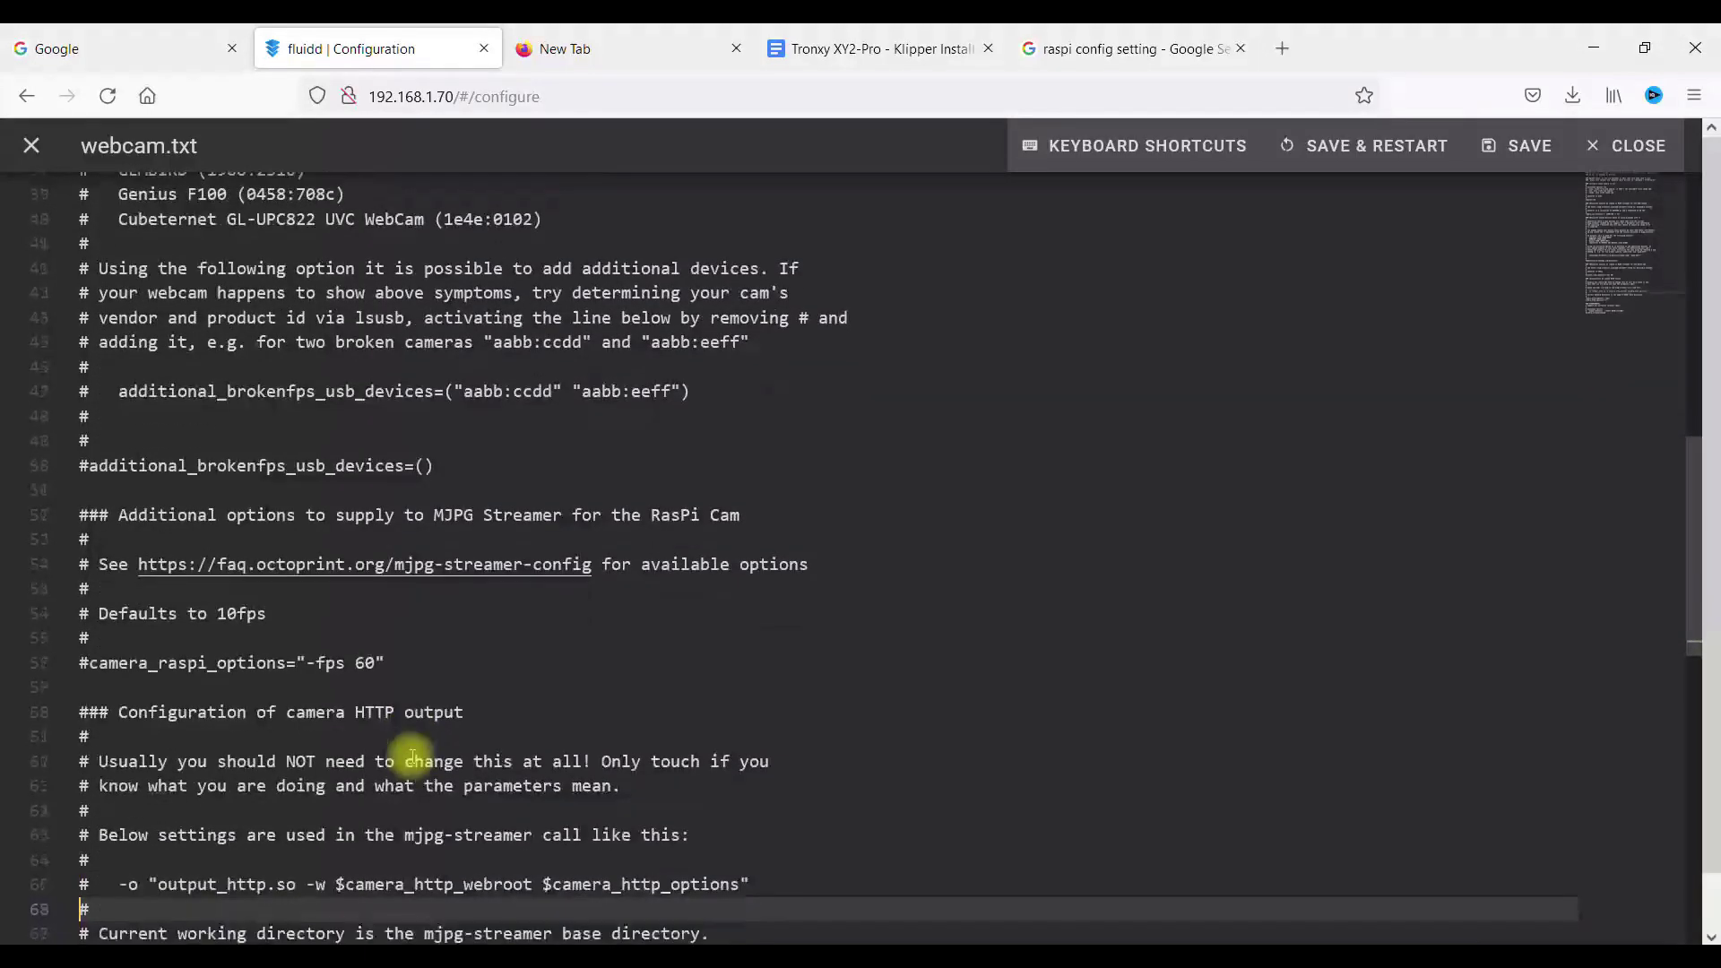
pyautogui.press('Down')
pyautogui.press('Down')
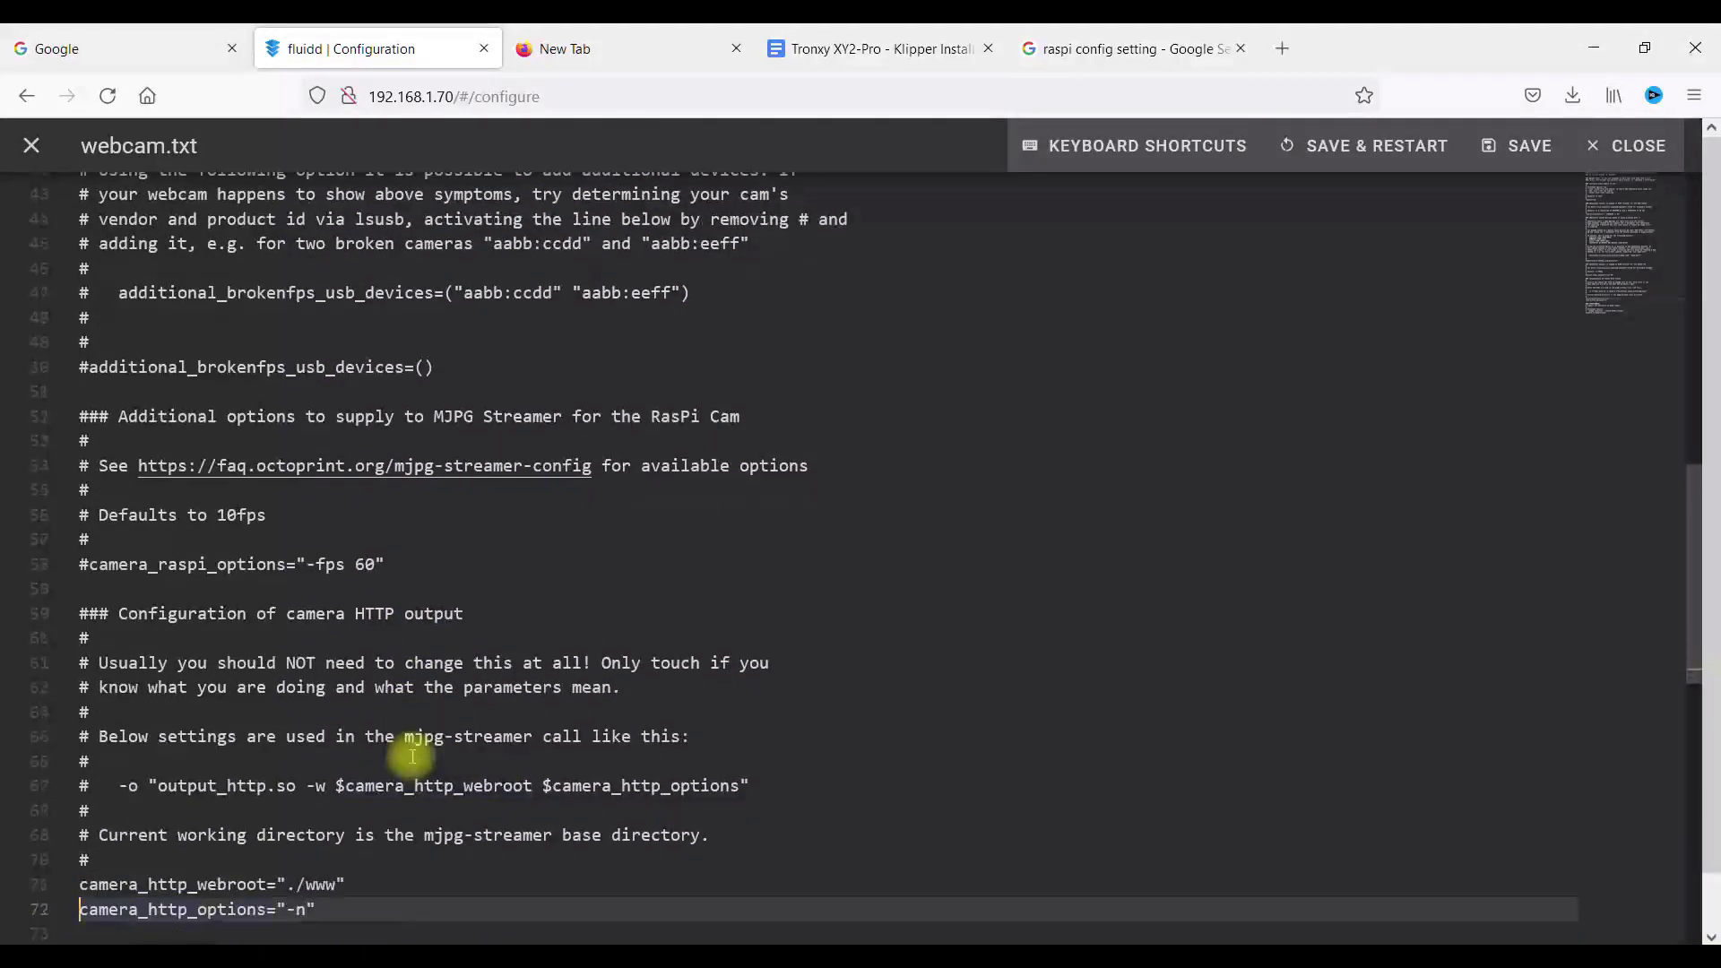
pyautogui.press('Up')
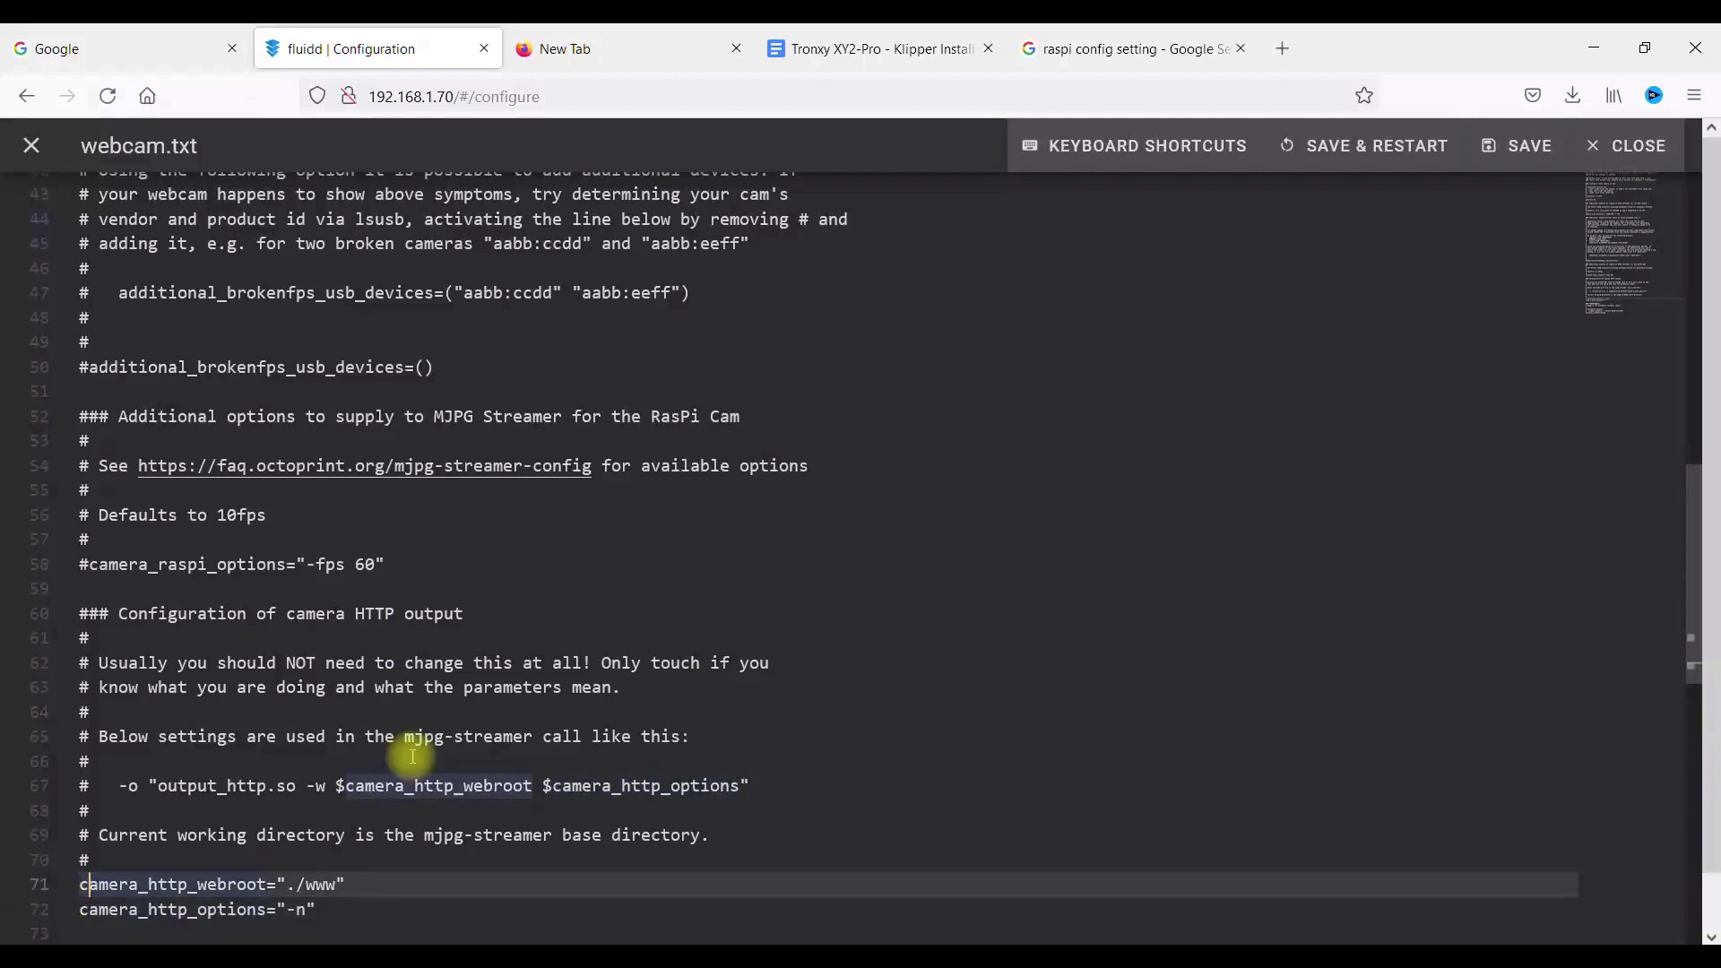
pyautogui.press('Right')
pyautogui.press('Right')
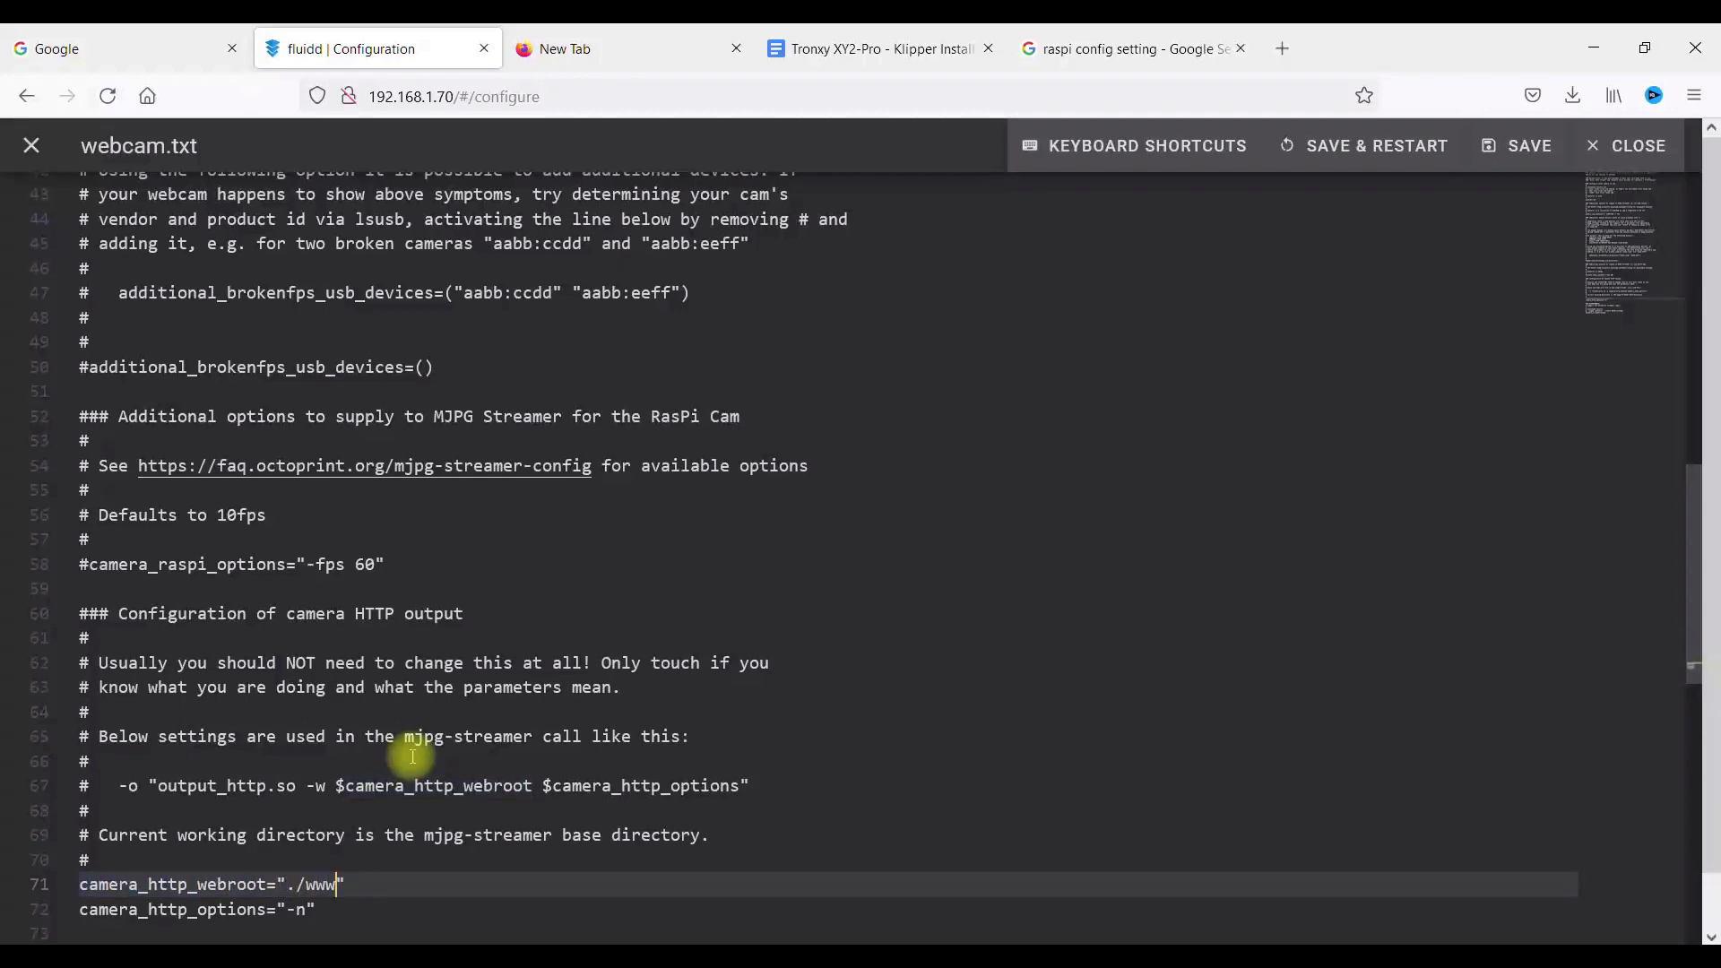
pyautogui.press('Down')
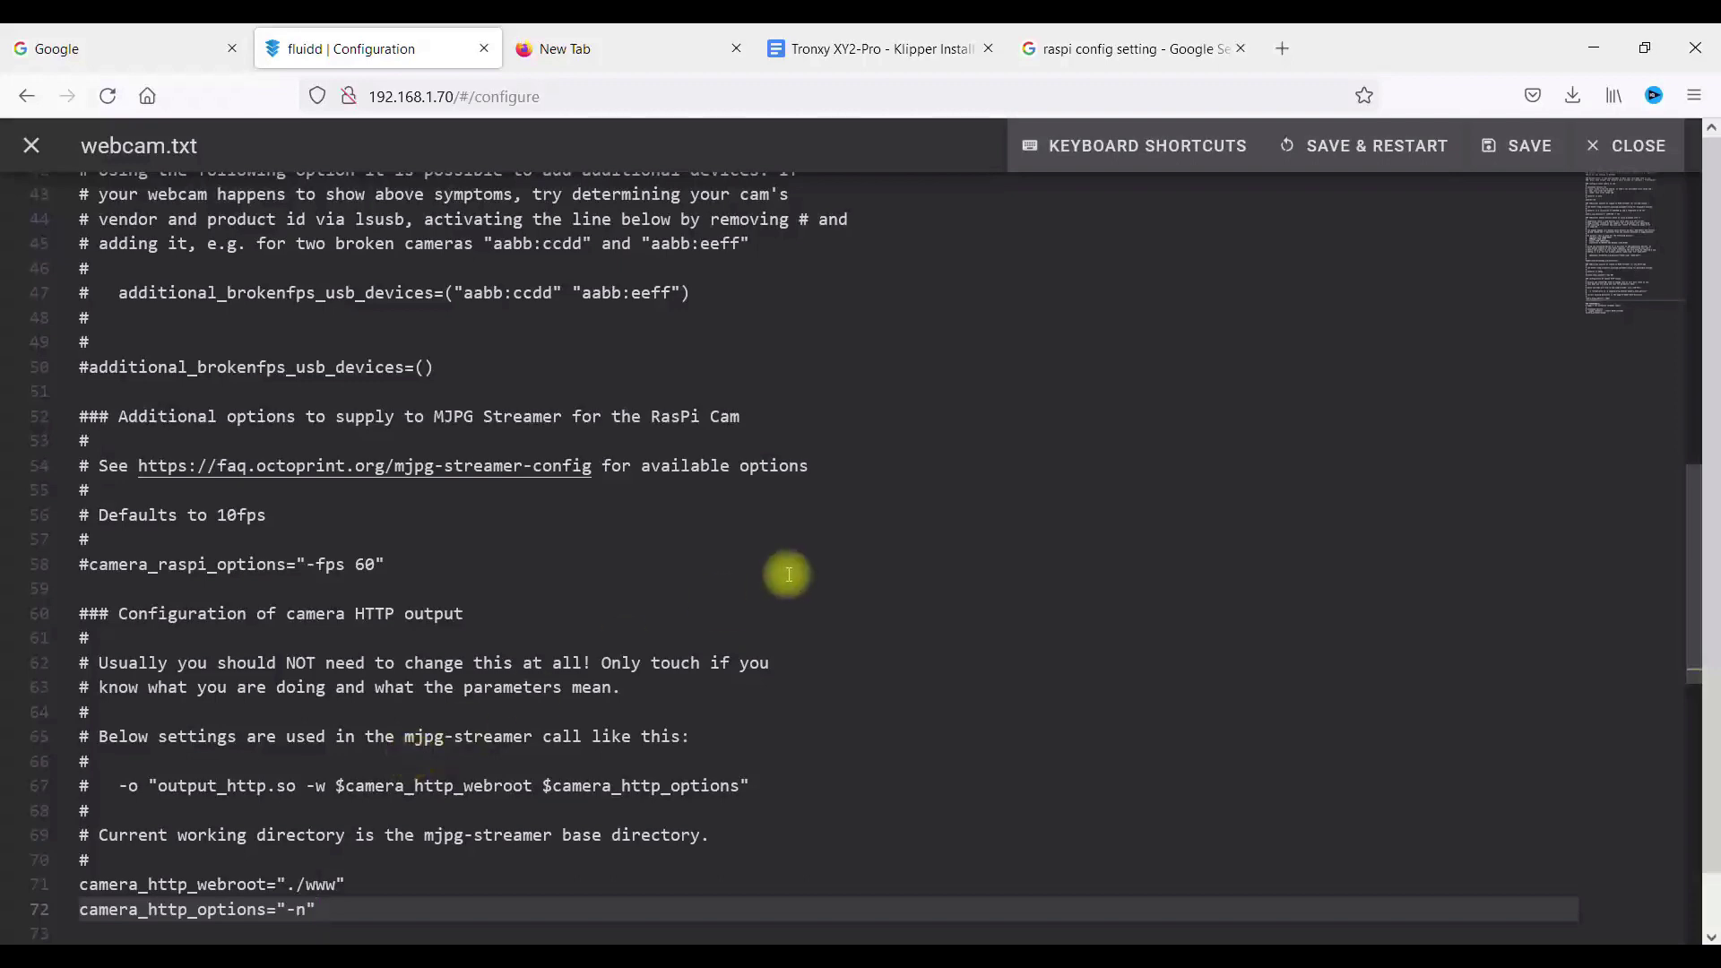
pyautogui.click(1638, 146)
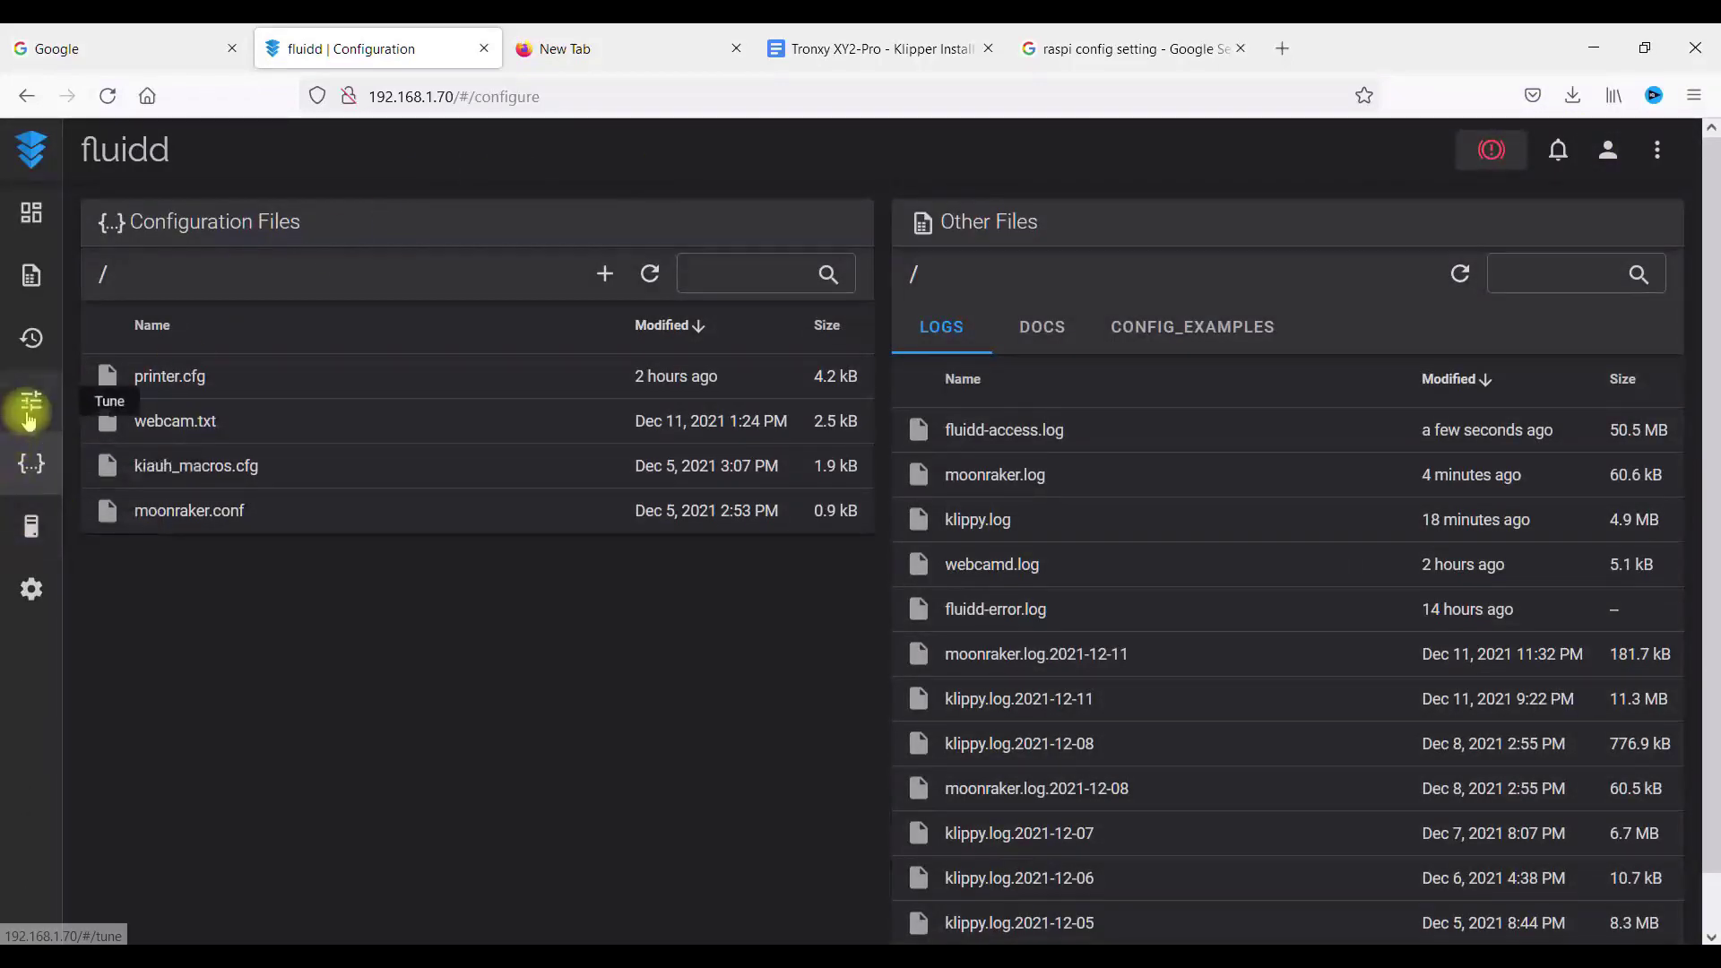
# Step: Edit the Default camera to MJPEG Adaptive at 30 FPS target, save, and return to the dashboard
pyautogui.click(31, 587)
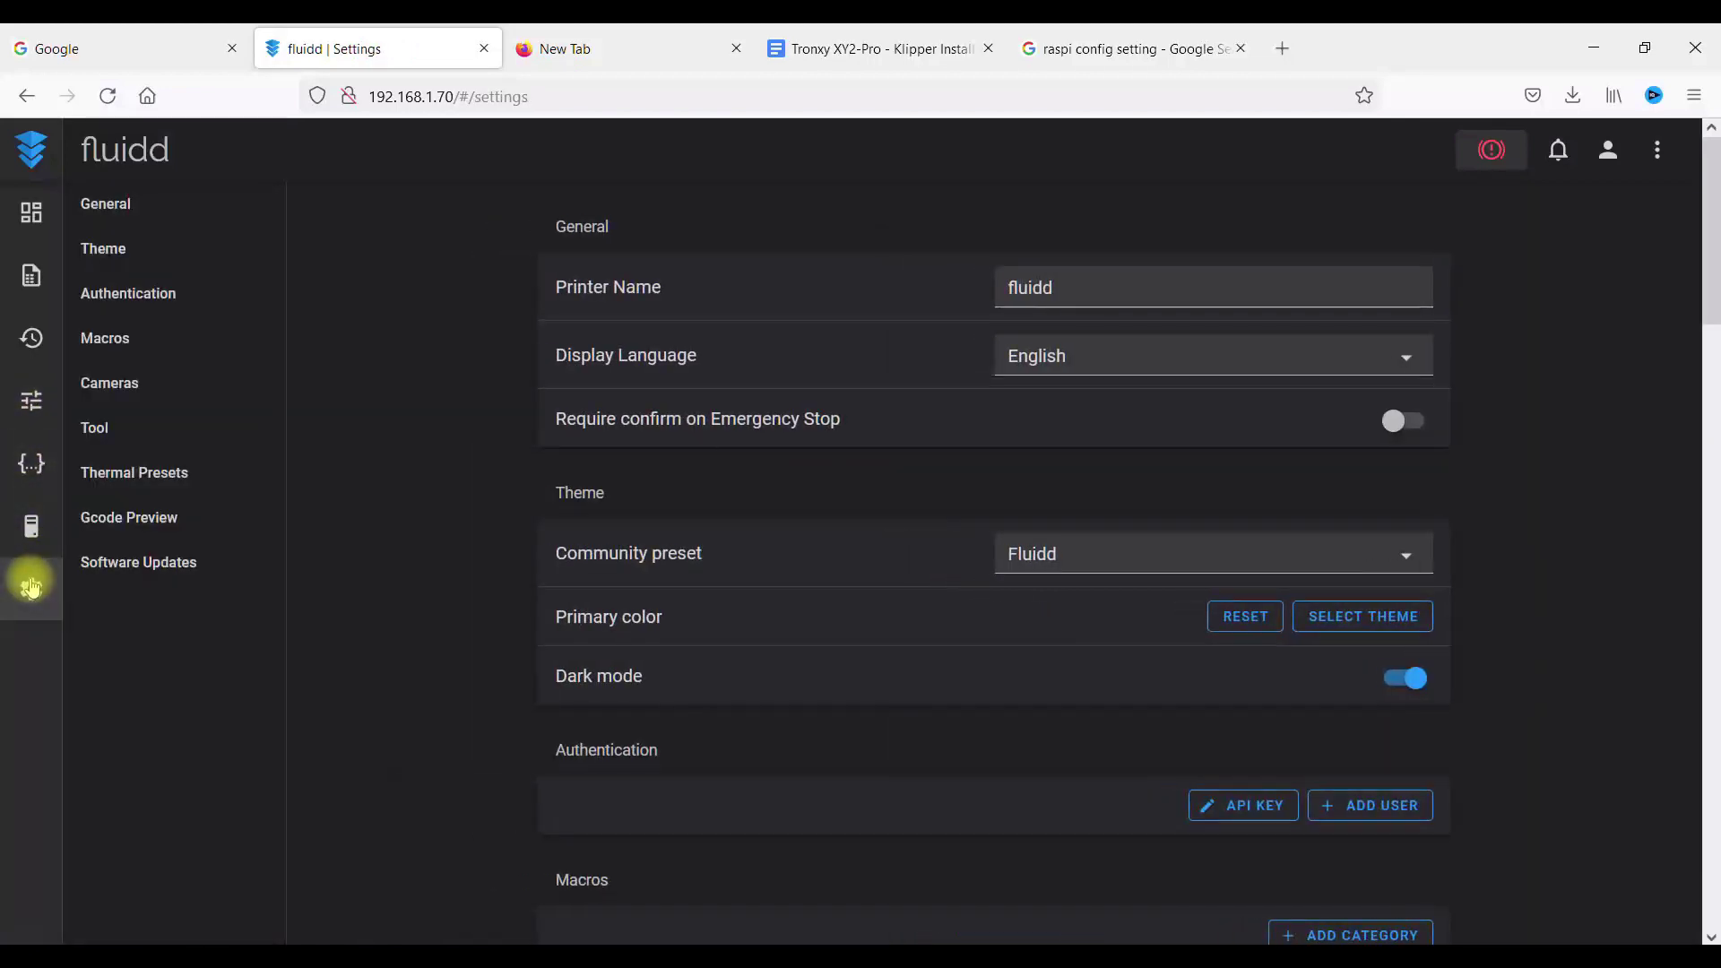
pyautogui.click(119, 372)
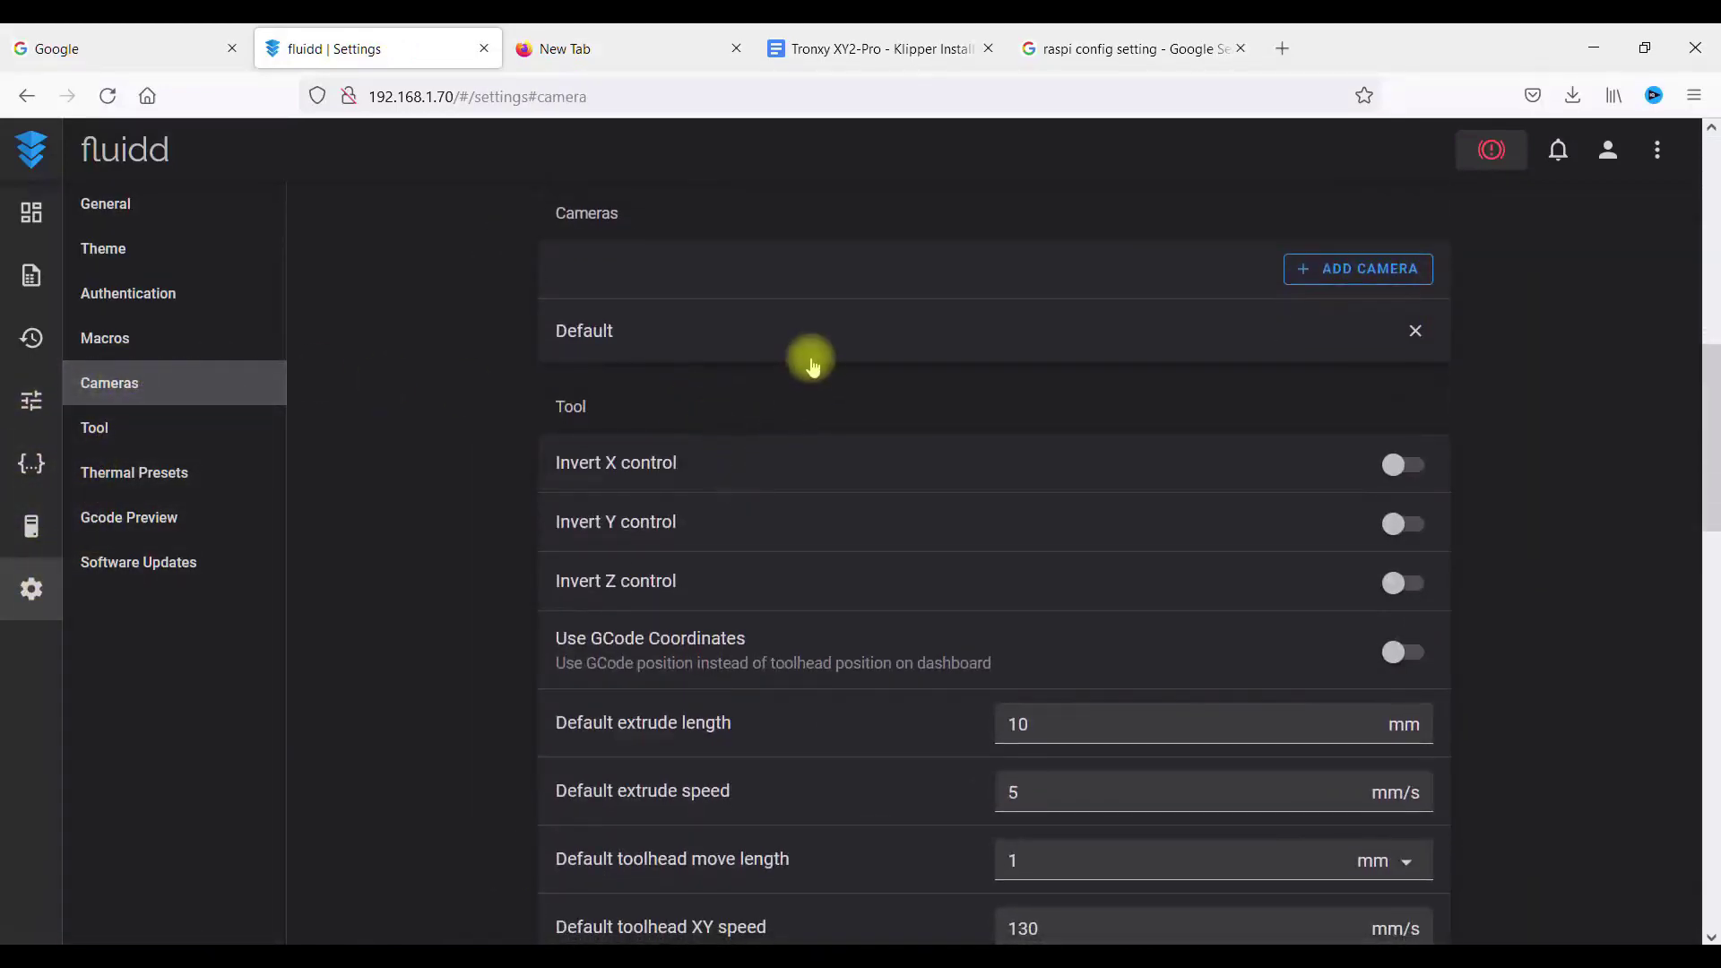
pyautogui.click(815, 359)
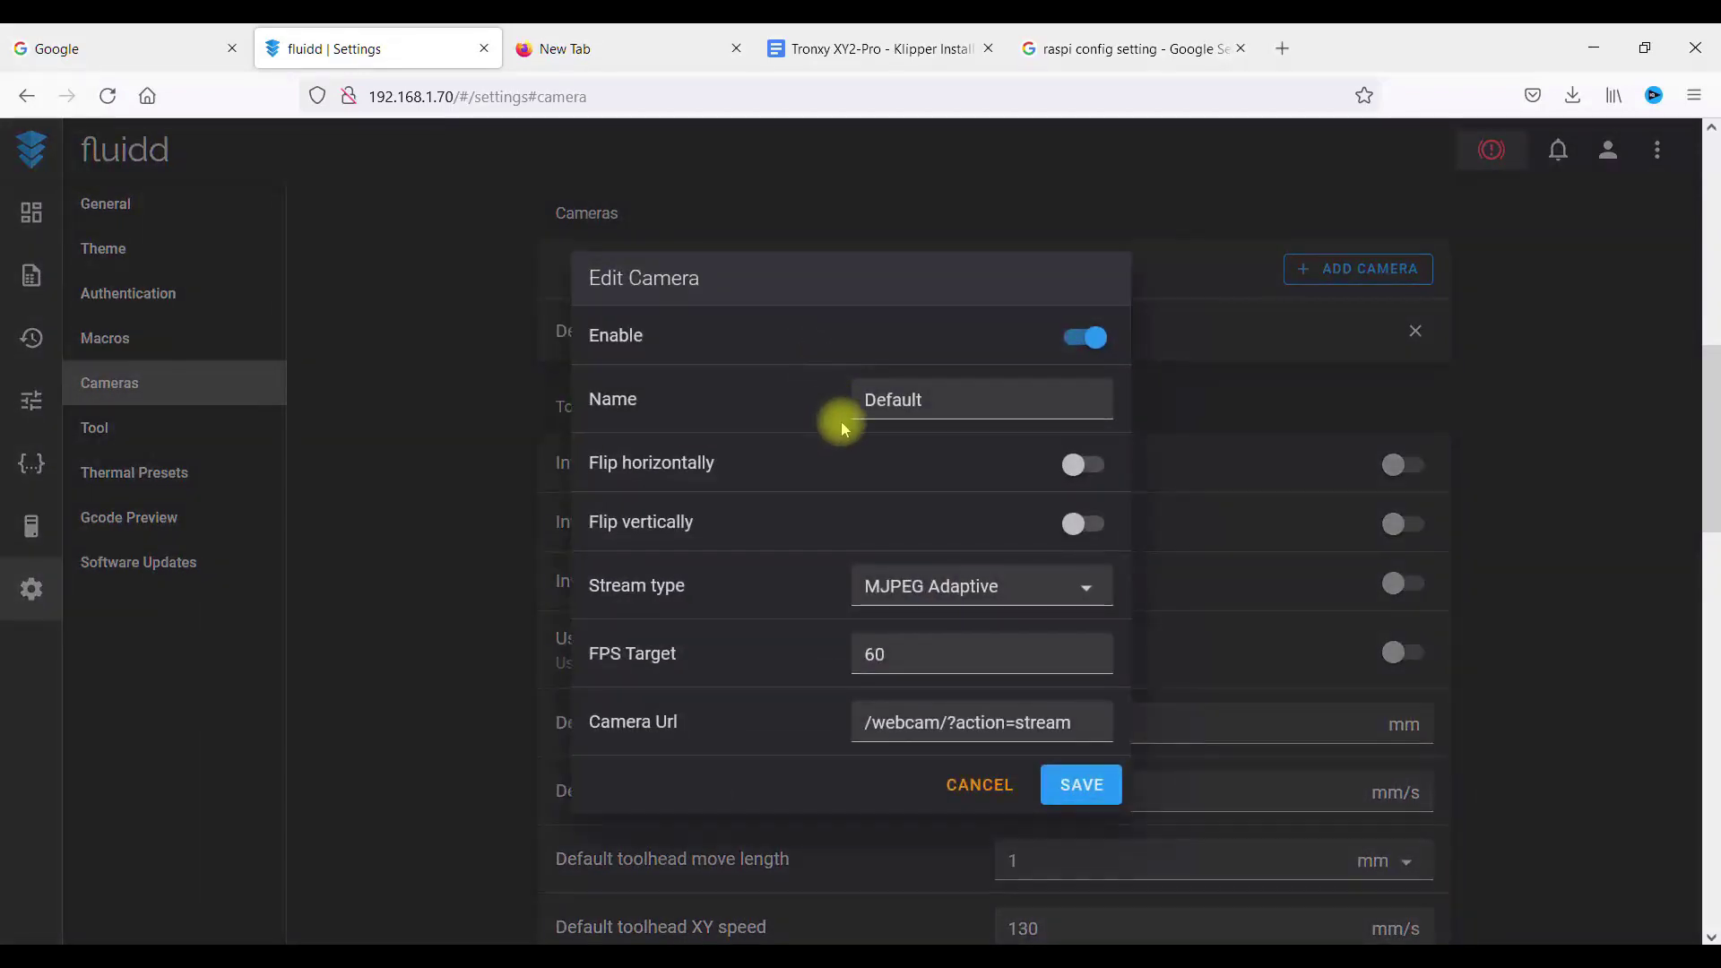
pyautogui.click(900, 590)
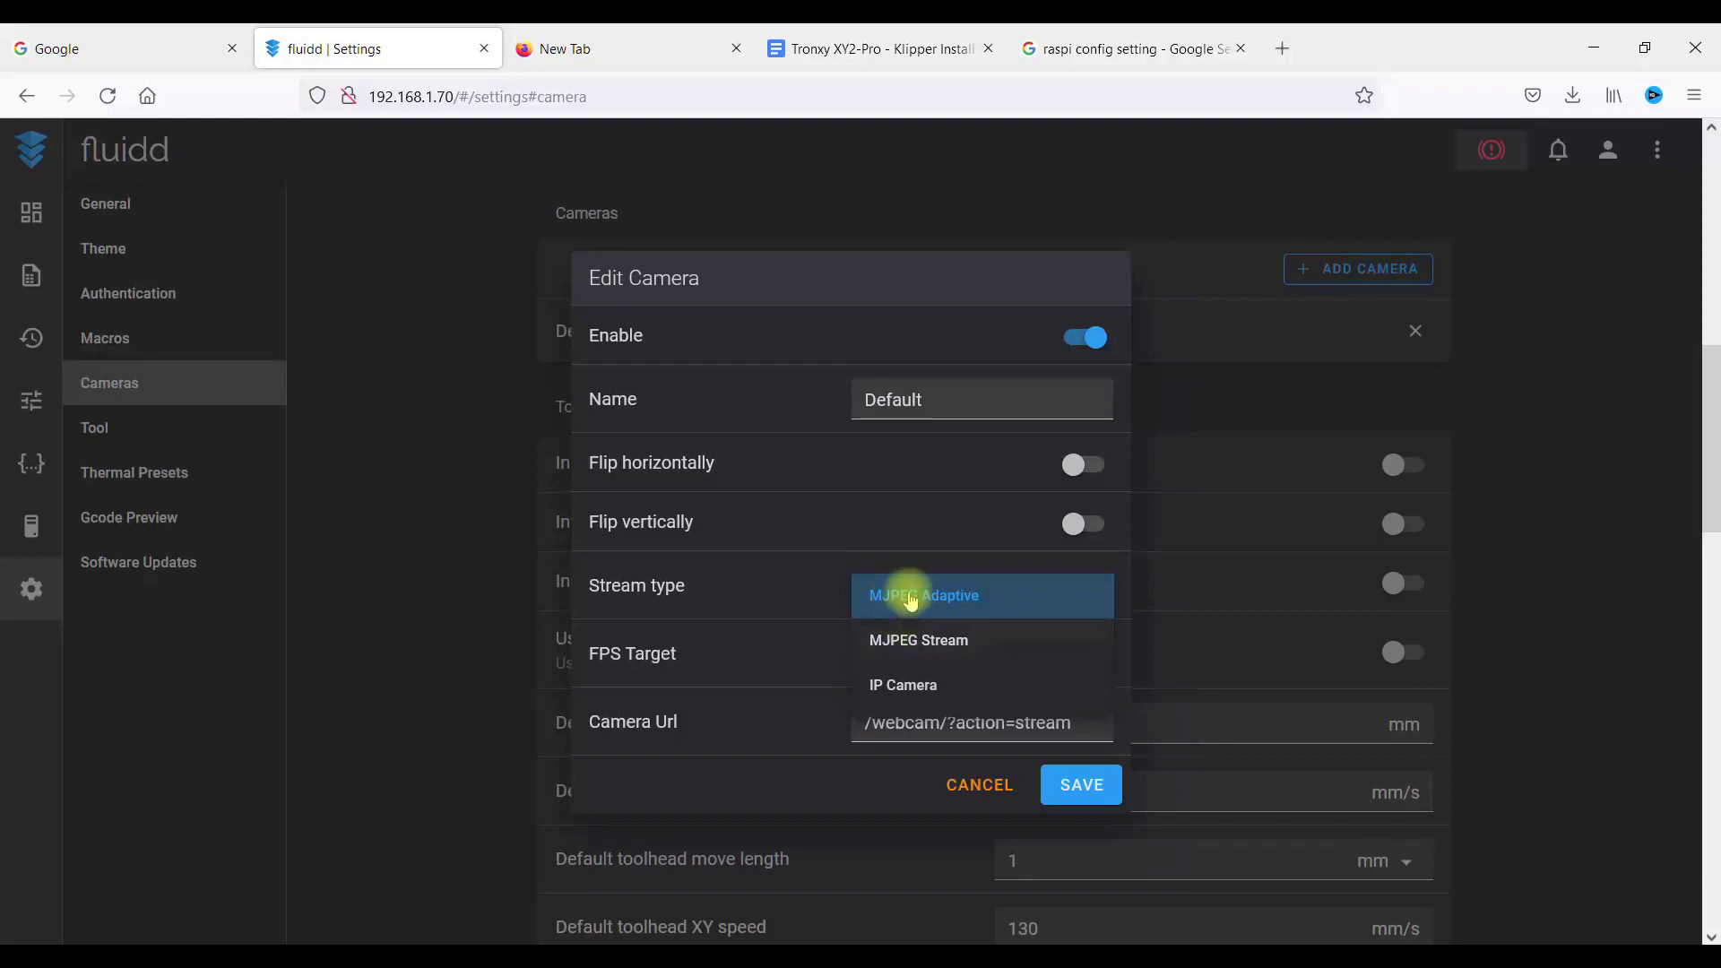
pyautogui.click(908, 599)
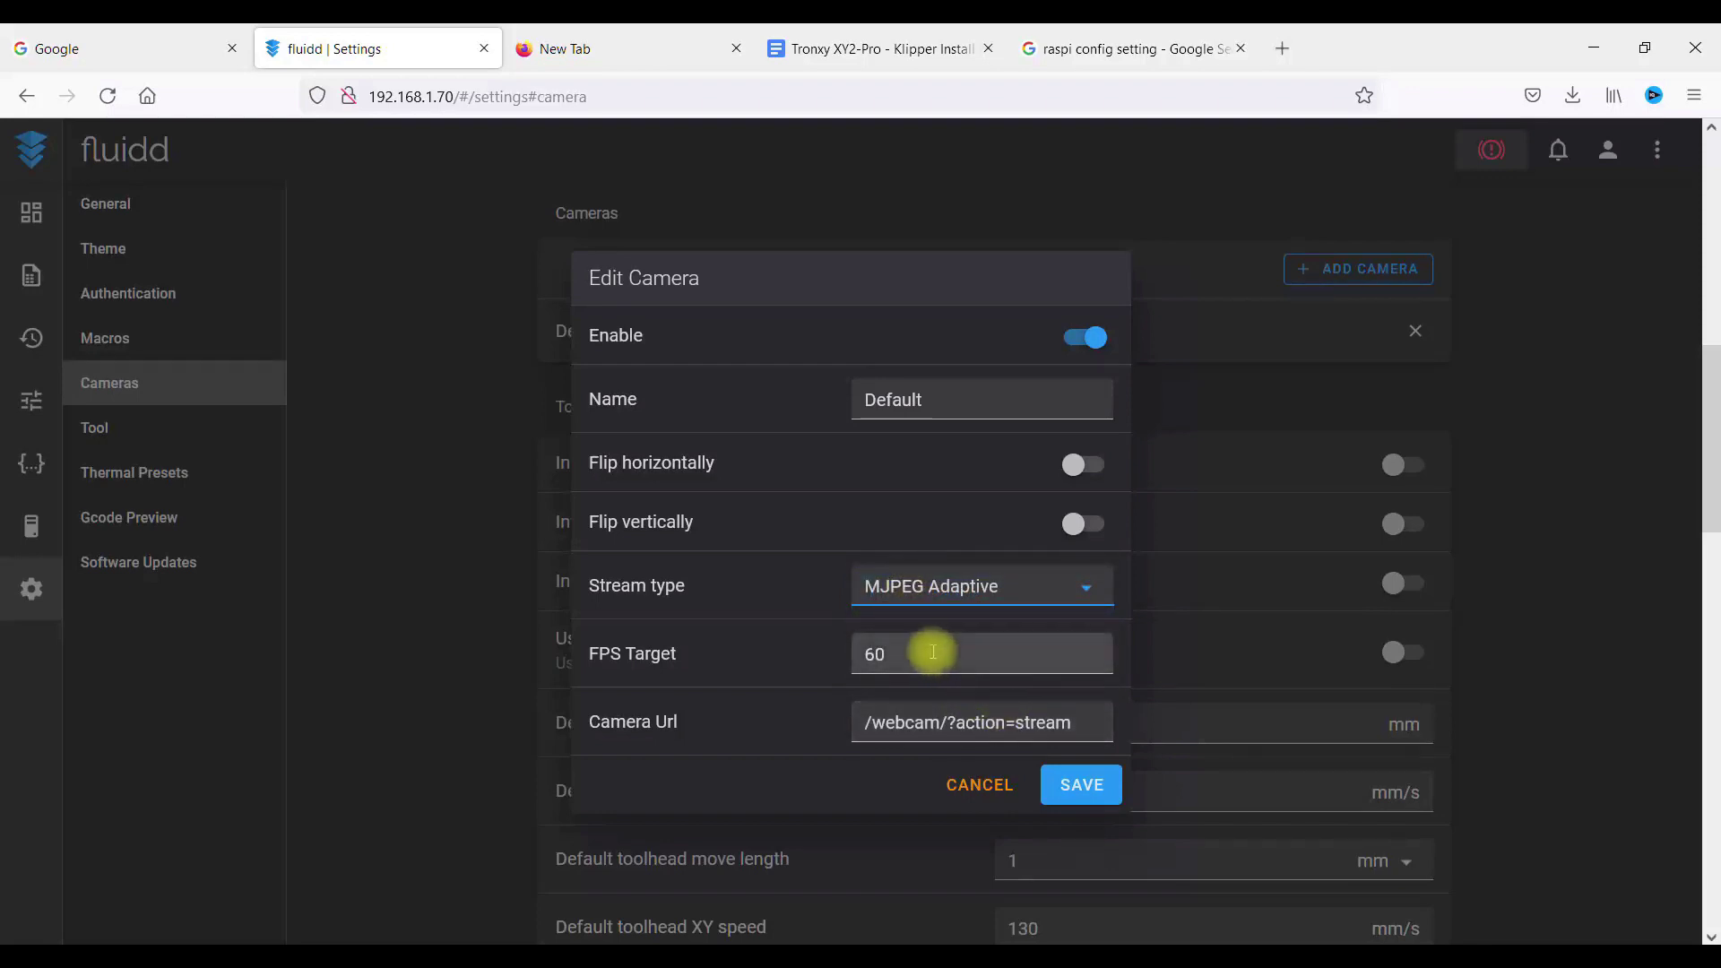
pyautogui.moveTo(933, 653); pyautogui.dragTo(791, 671)
pyautogui.write('30')
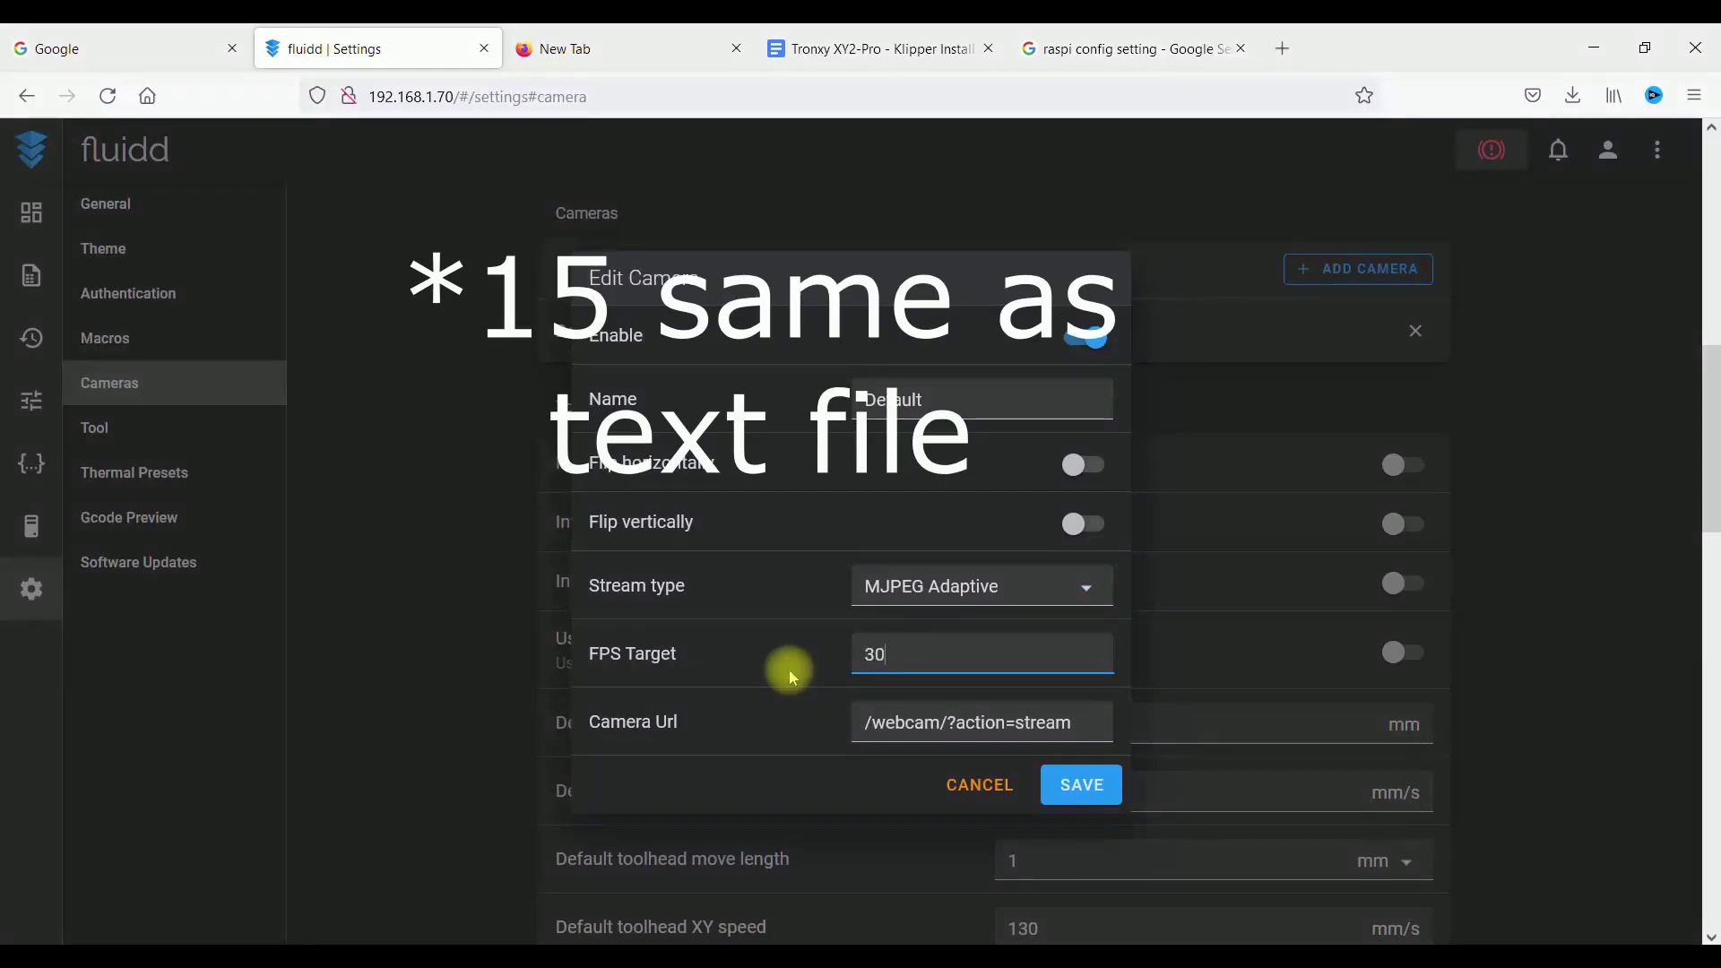
pyautogui.click(1085, 785)
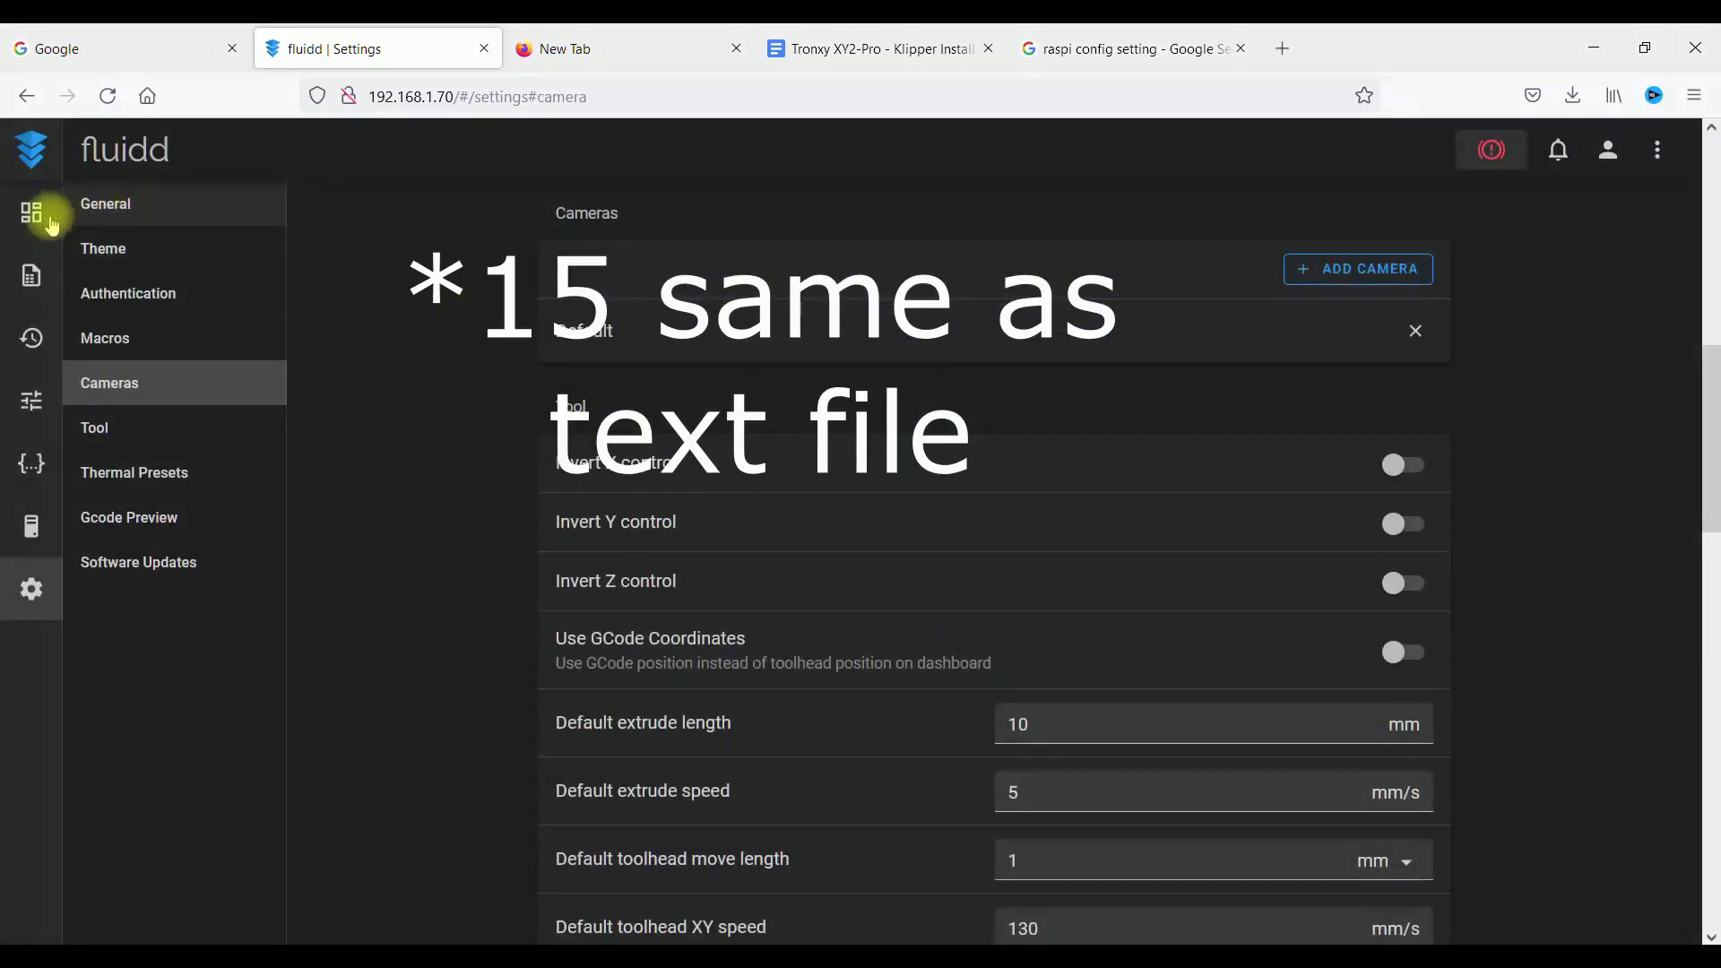
pyautogui.click(45, 224)
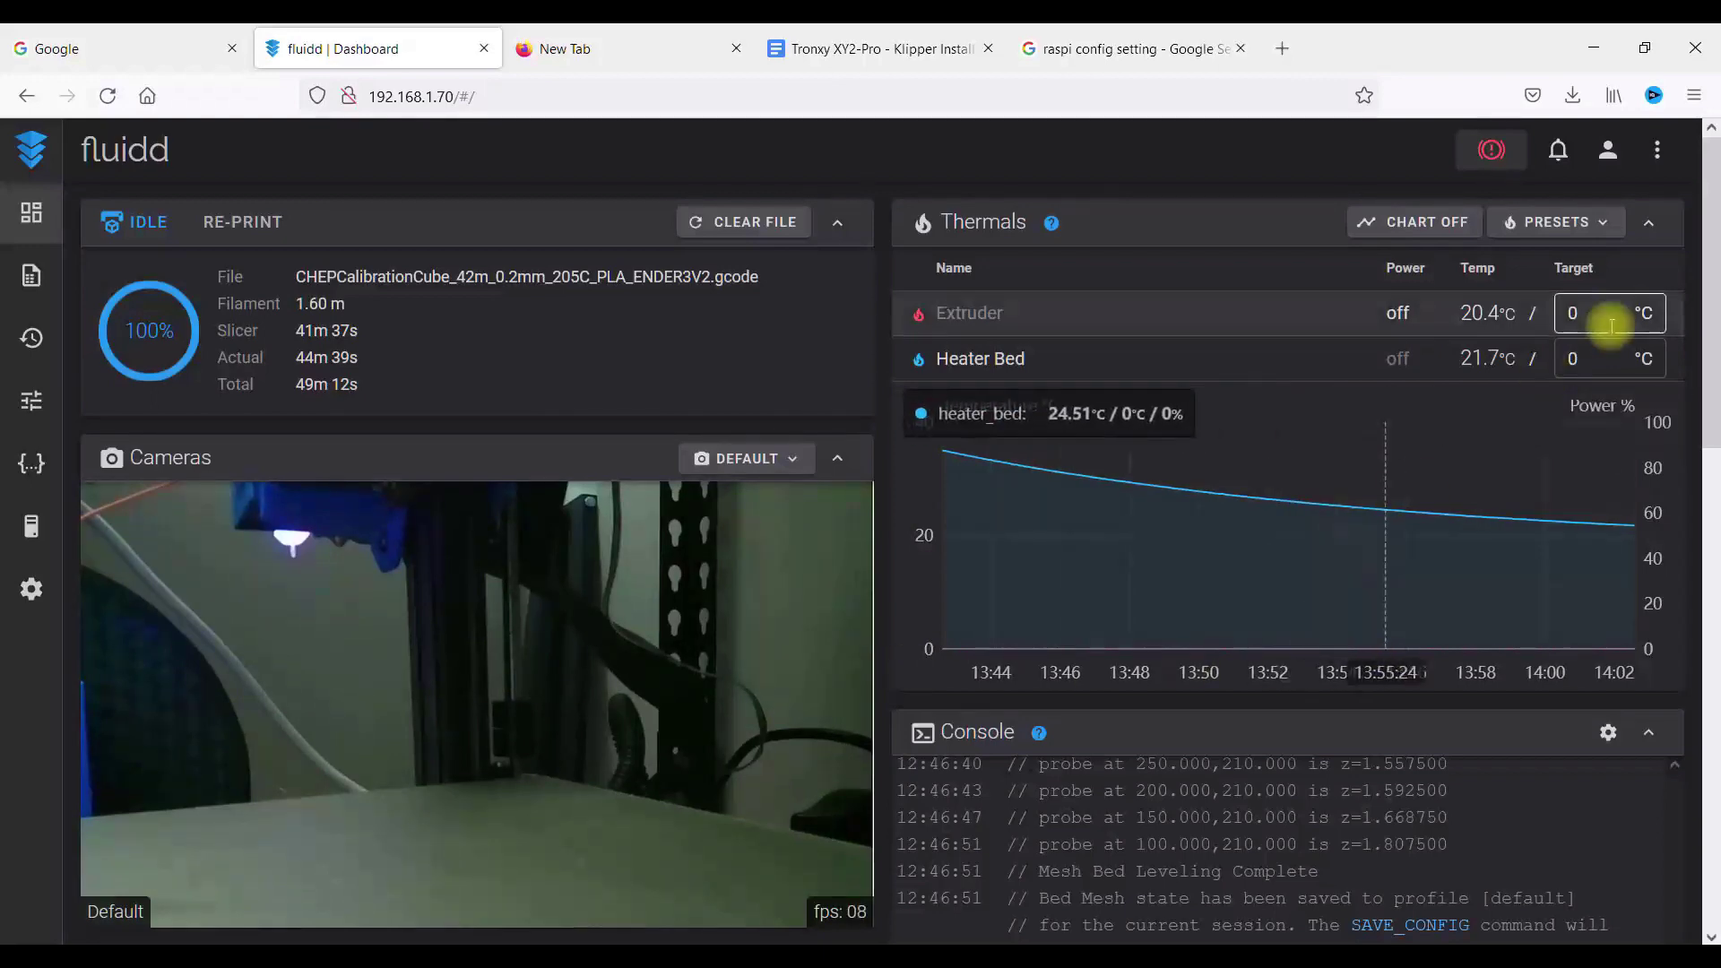
# Step: Print the elf_bust_01_V2 PLA gcode from the Jobs list, then scroll back to the top
pyautogui.moveTo(1712, 299); pyautogui.dragTo(1712, 592)
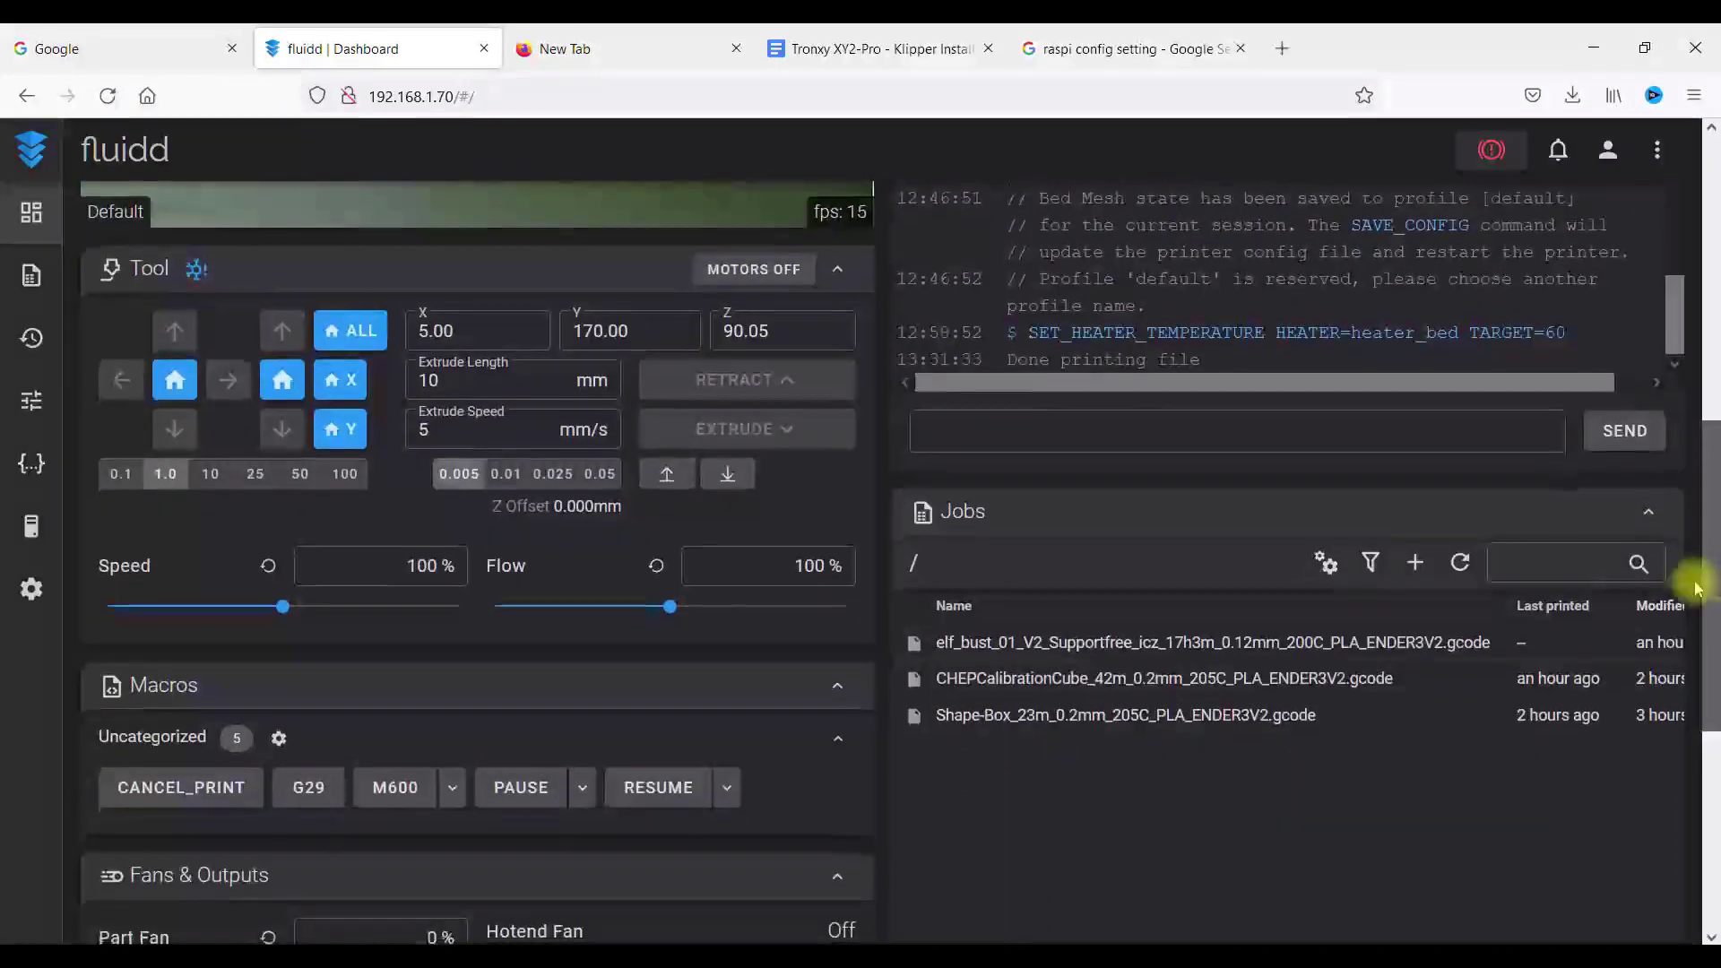
pyautogui.rightClick(1082, 646)
pyautogui.click(1112, 668)
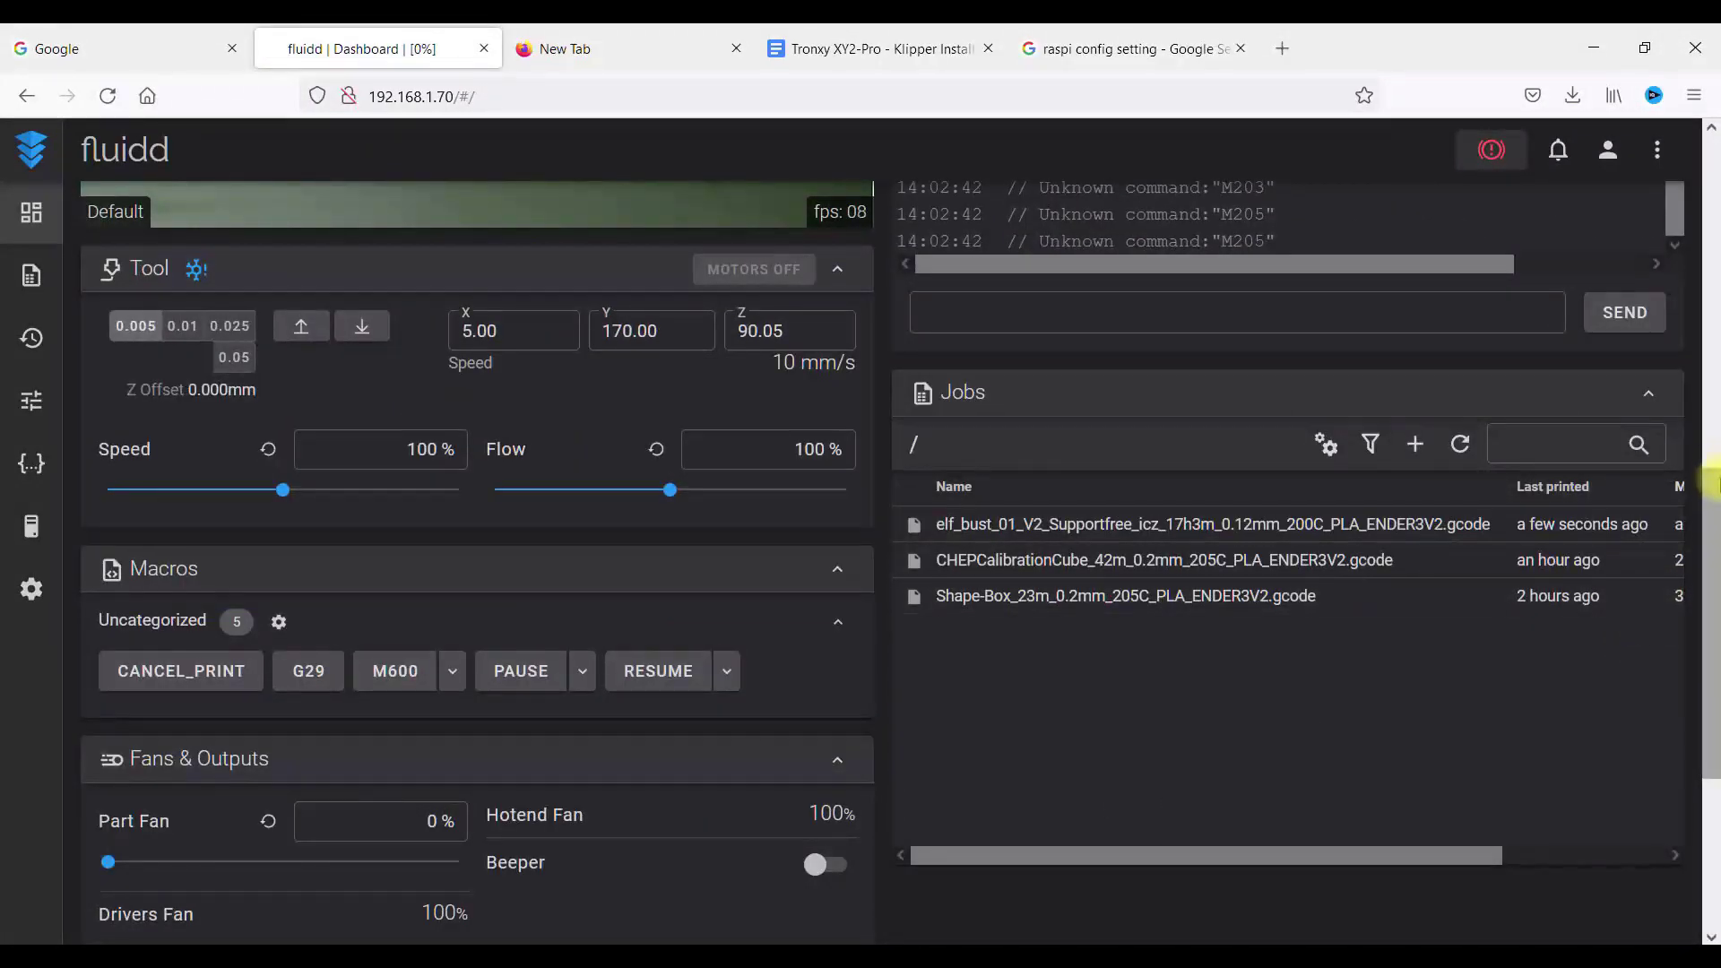
pyautogui.scroll(3, 1712, 287)
pyautogui.scroll(5, 1707, 286)
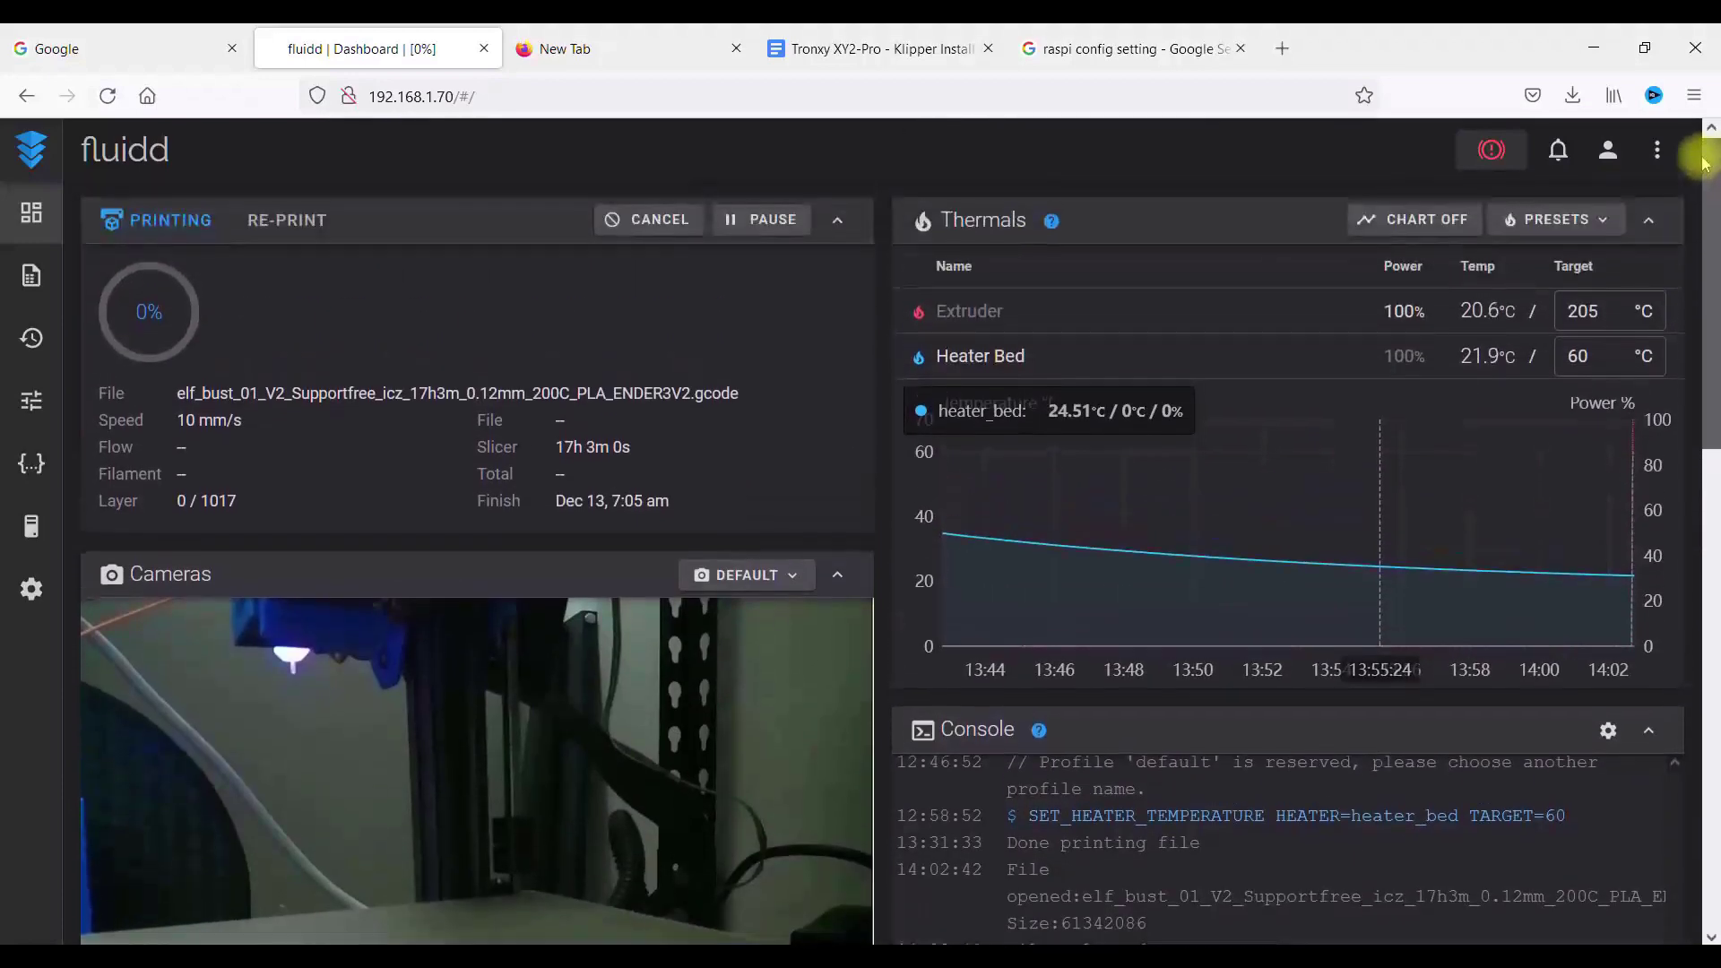